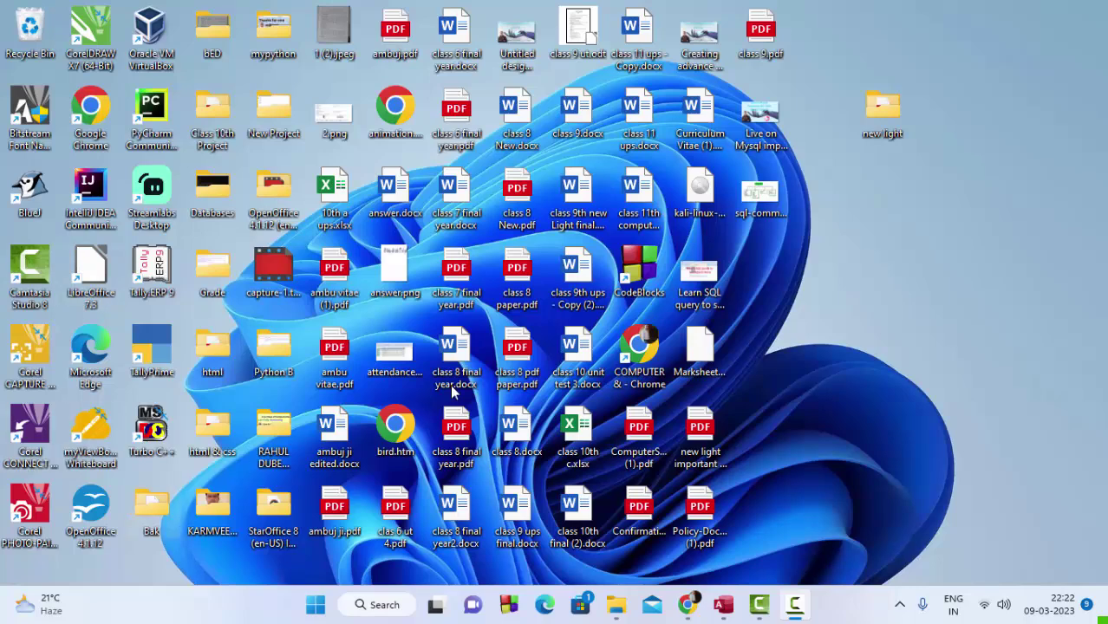
Refresh the Windows desktop, then start Microsoft Access from the taskbar
right_click(831, 250)
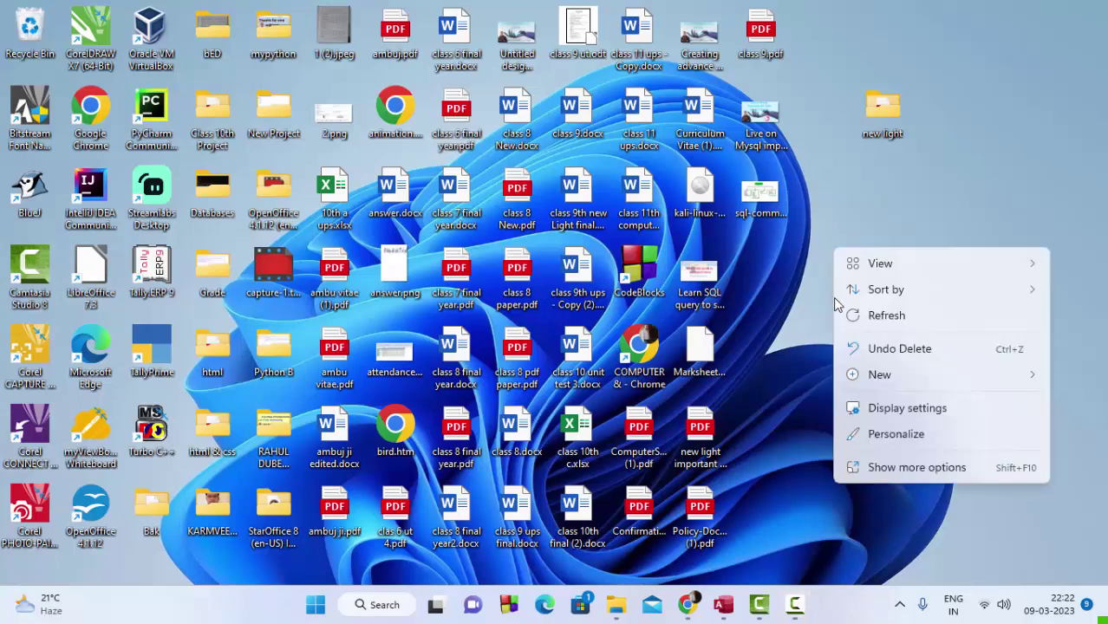
left_click(846, 316)
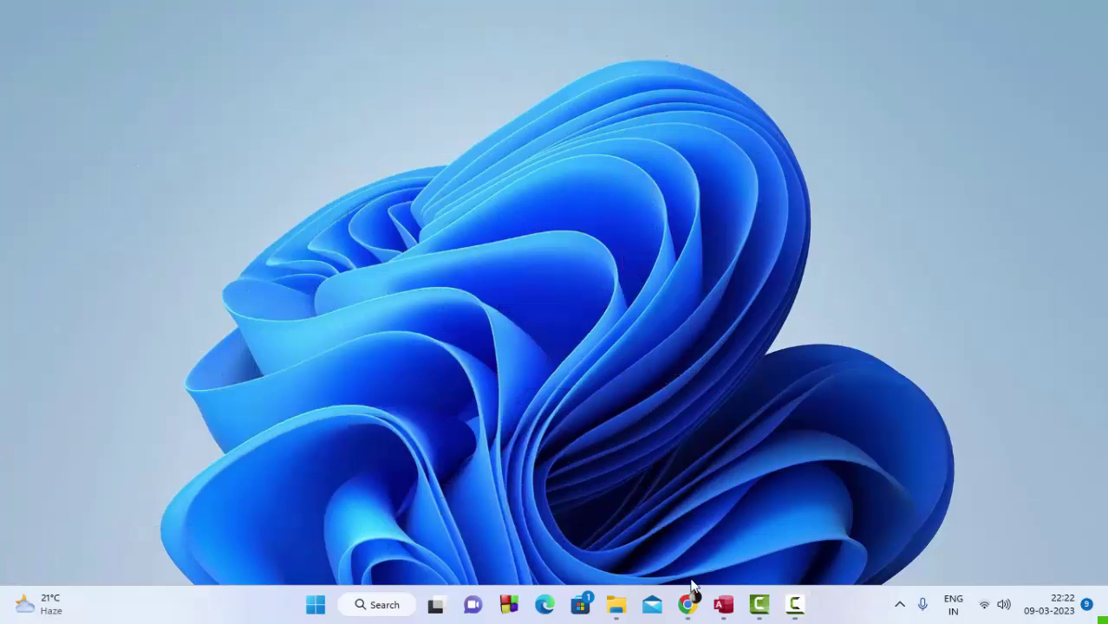
left_click(723, 604)
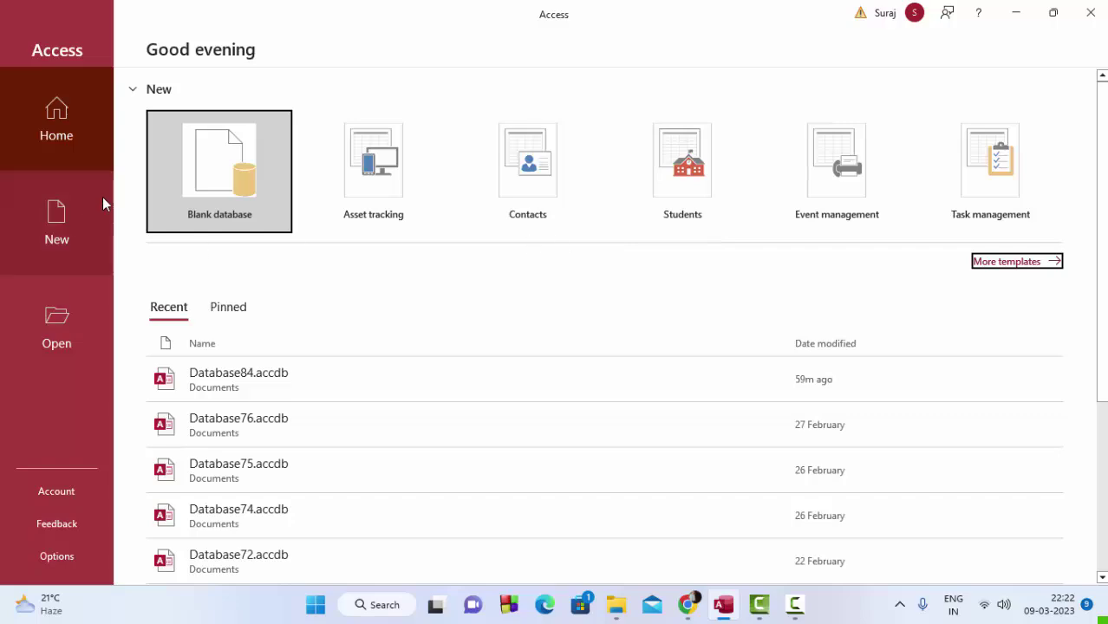
Create the blank database Database85.accdb and bring up the Save As prompt for Table1
left_click(214, 185)
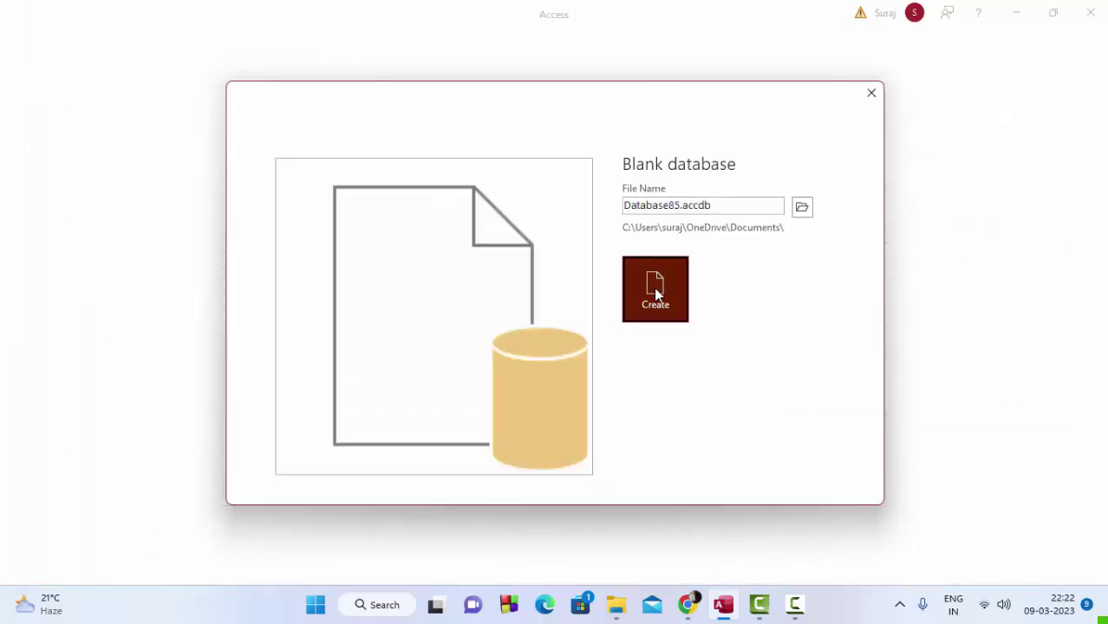
left_click(656, 293)
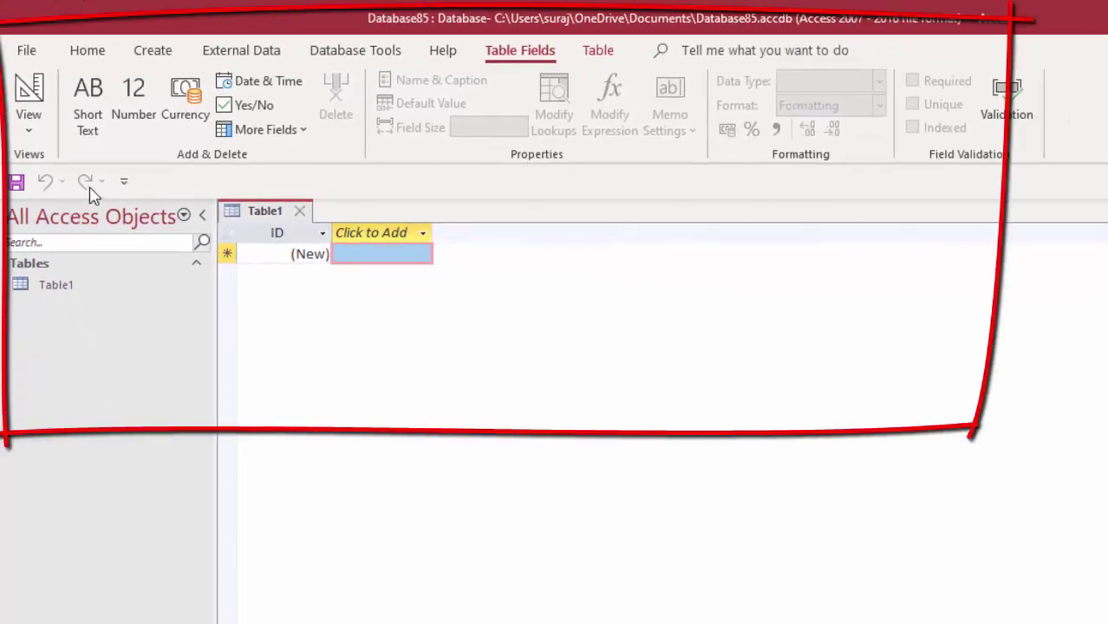
left_click(26, 97)
left_click(621, 263)
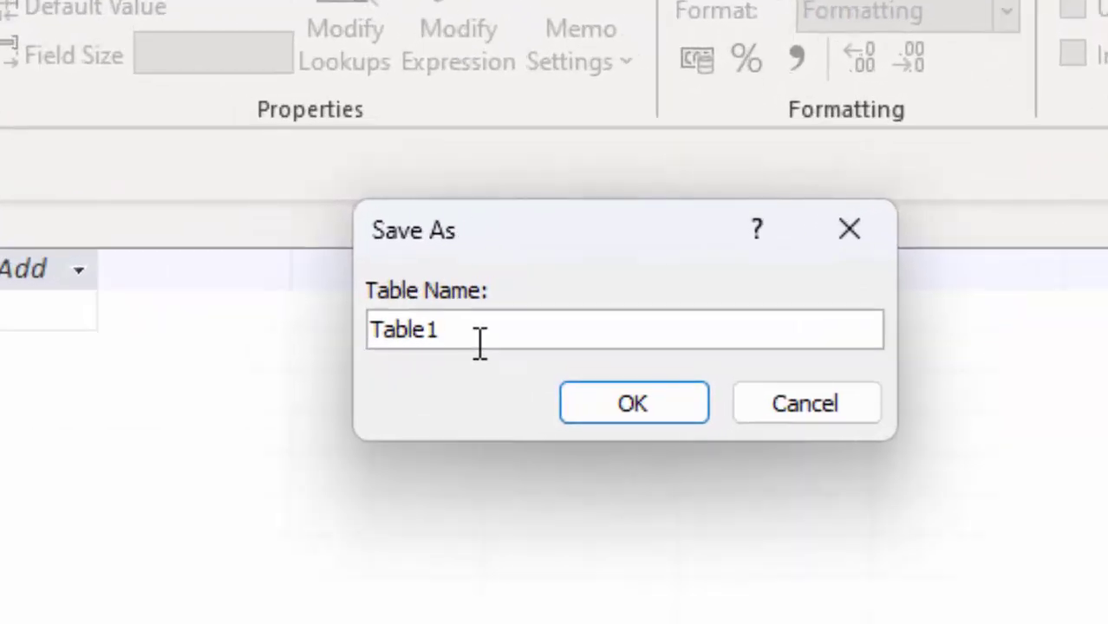
Replace the name Table1 with Product and save the table
key("BackSpace")
key("BackSpace")
key("BackSpace")
key("BackSpace")
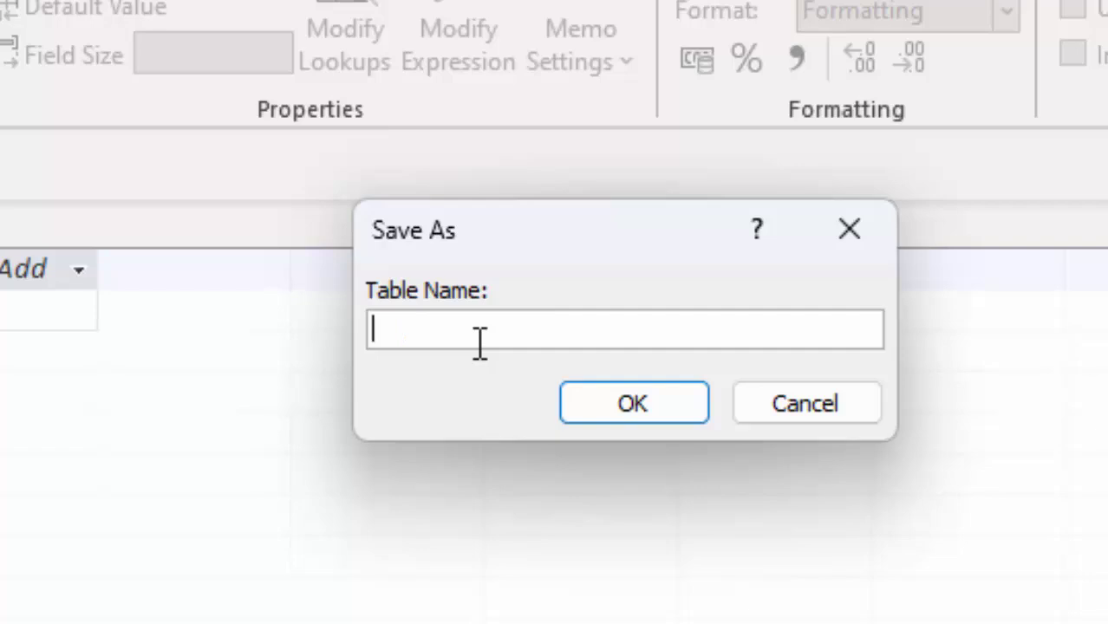
type("Product")
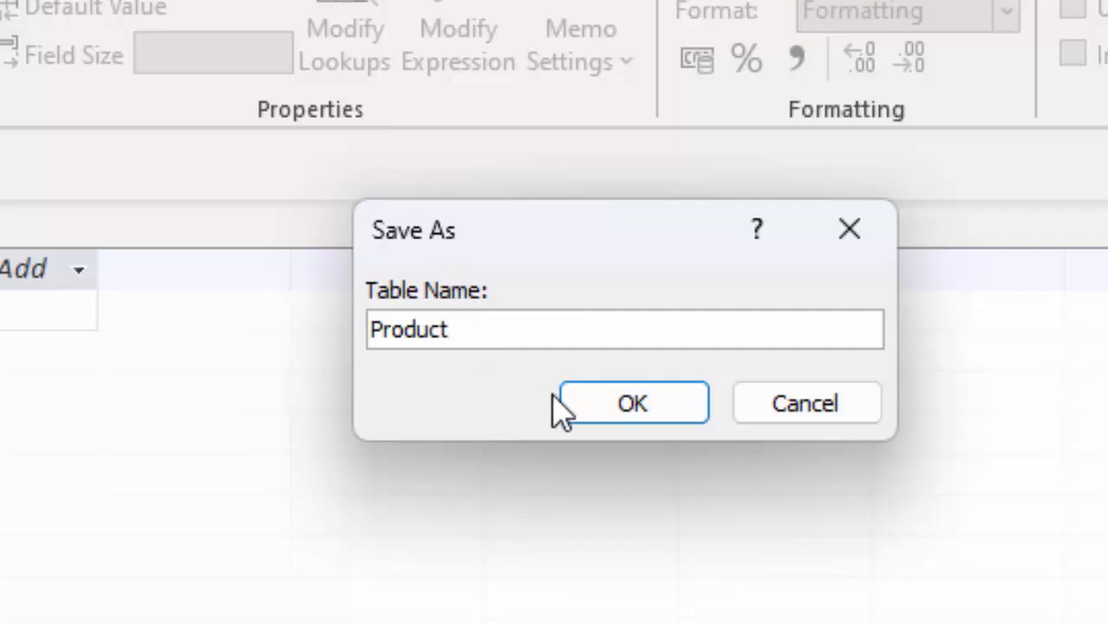
left_click(620, 420)
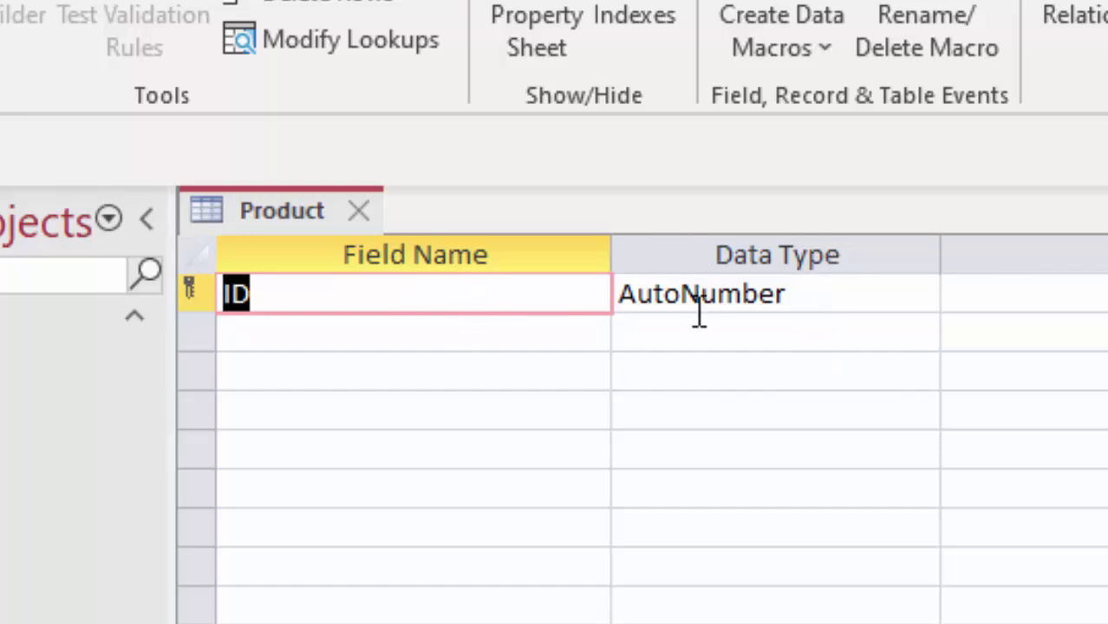
Rename the ID field to Product_id and add a Serial_number field beneath it
left_click(476, 299)
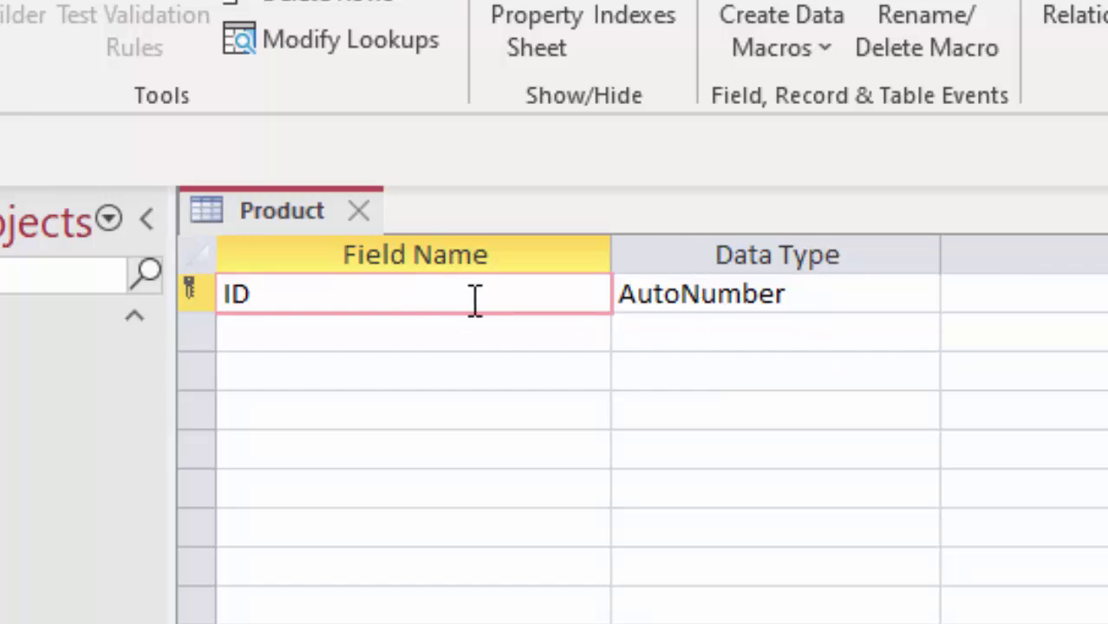
key("BackSpace")
key("BackSpace")
type("Produc")
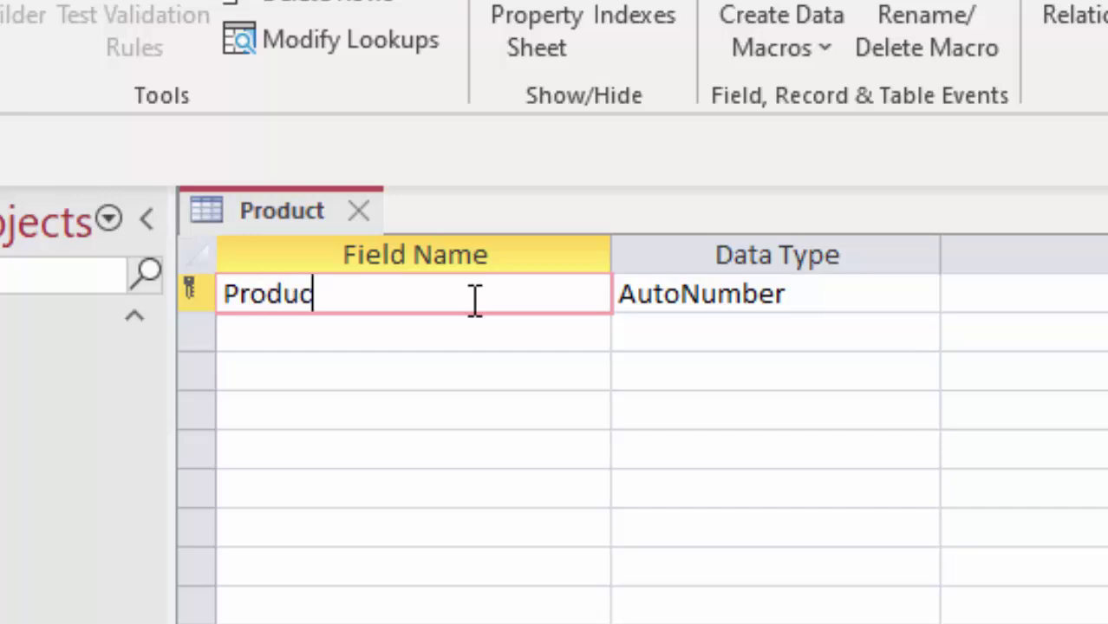
type("t_")
type("id")
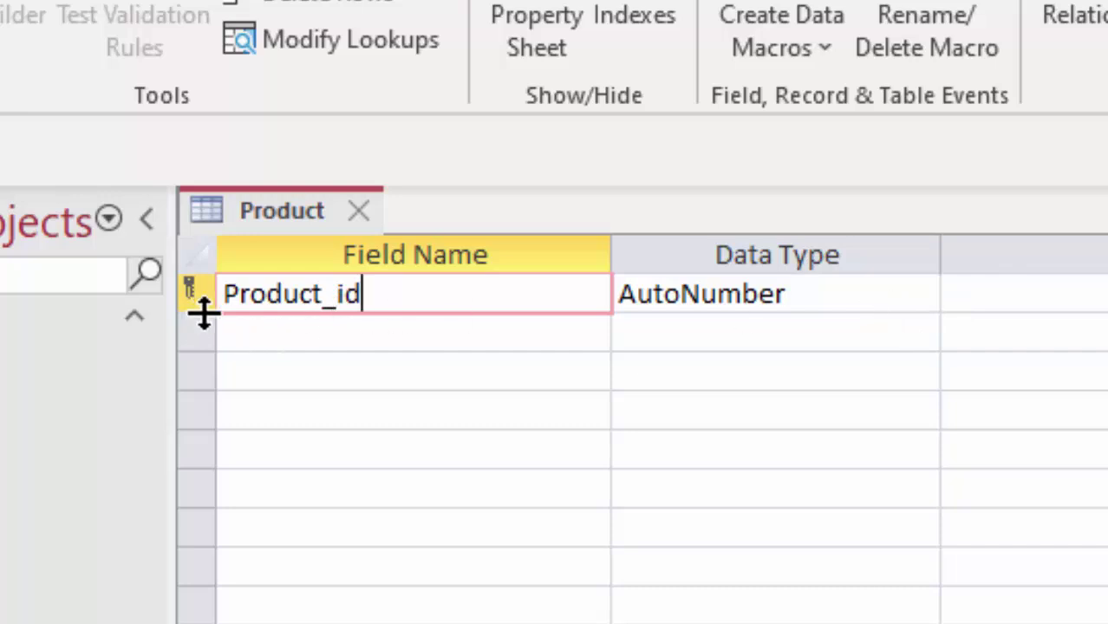
left_click(273, 341)
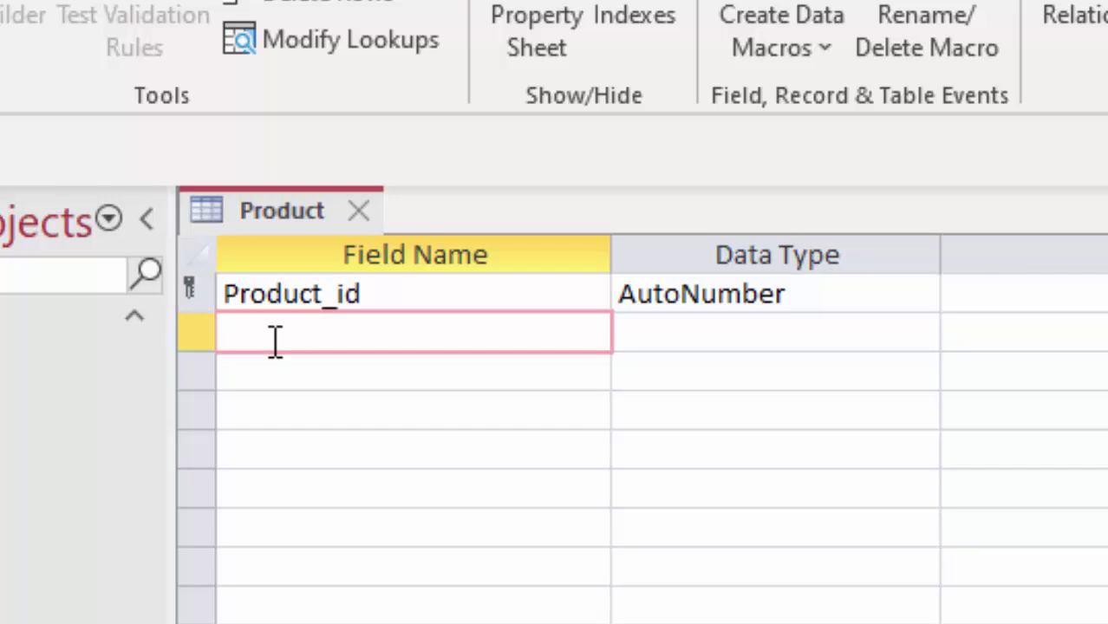
type("Ser")
type("ial_num")
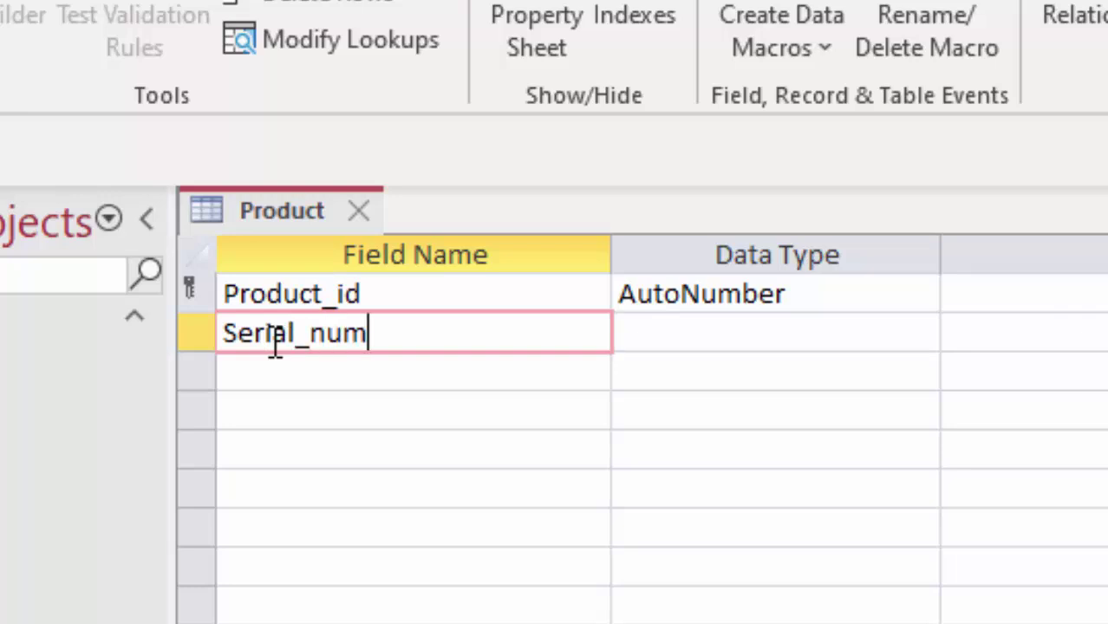
type("ber")
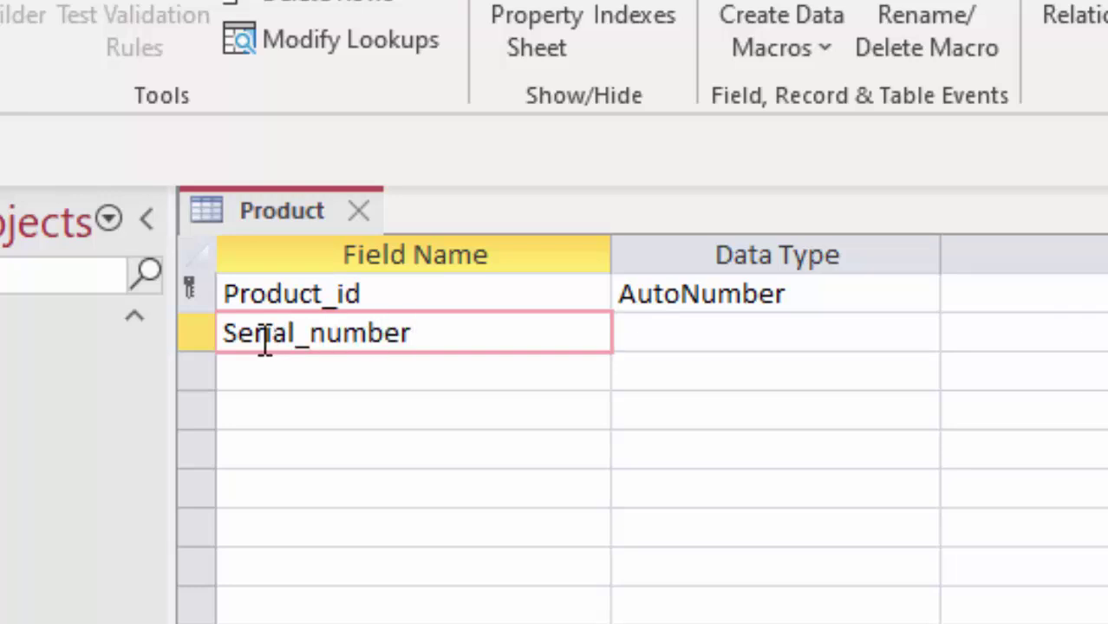
Mark both Serial_number and Product_id as primary key fields
right_click(190, 333)
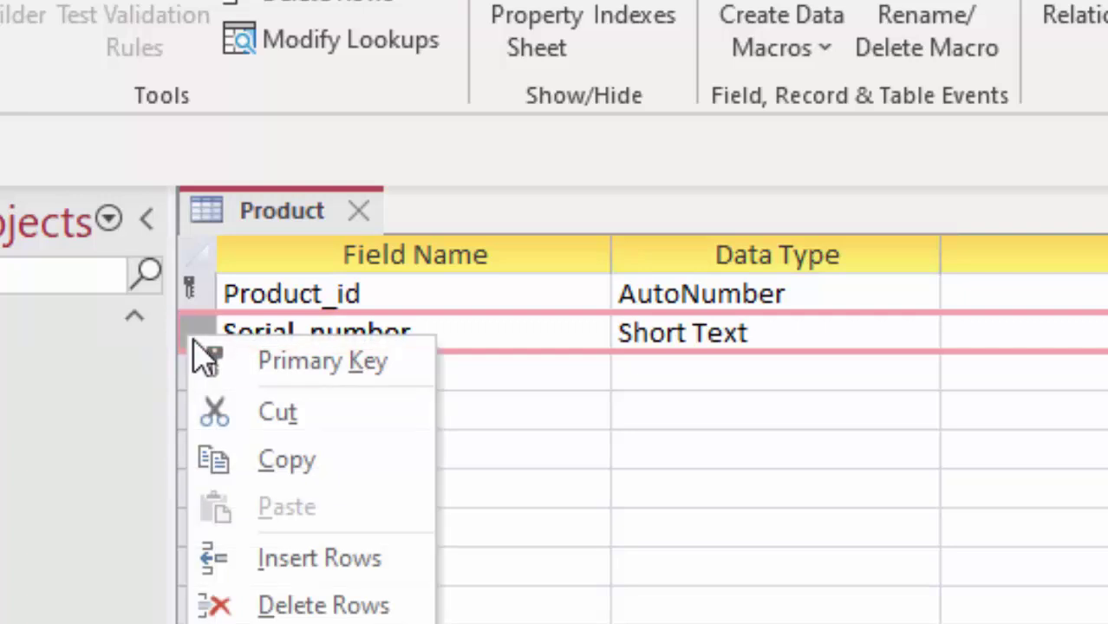
left_click(208, 354)
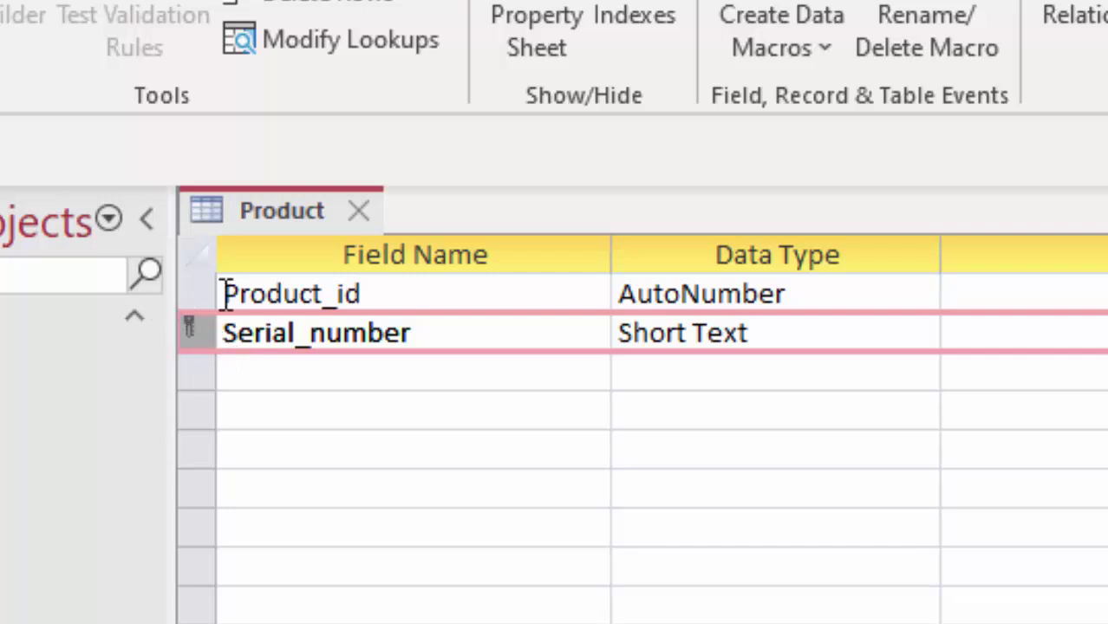
right_click(195, 284)
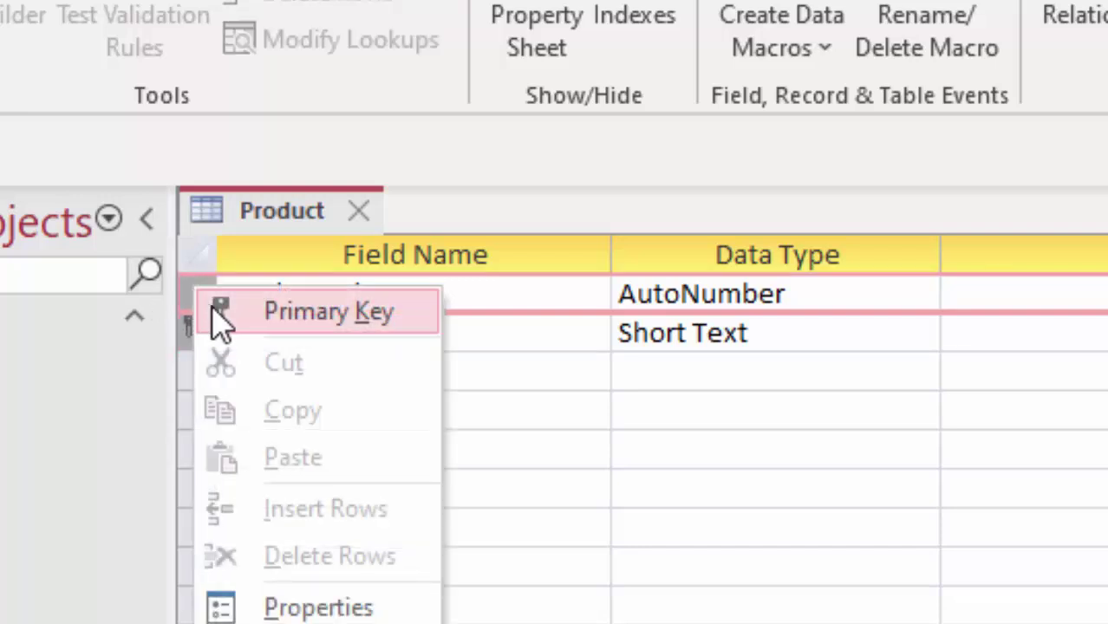
left_click(212, 306)
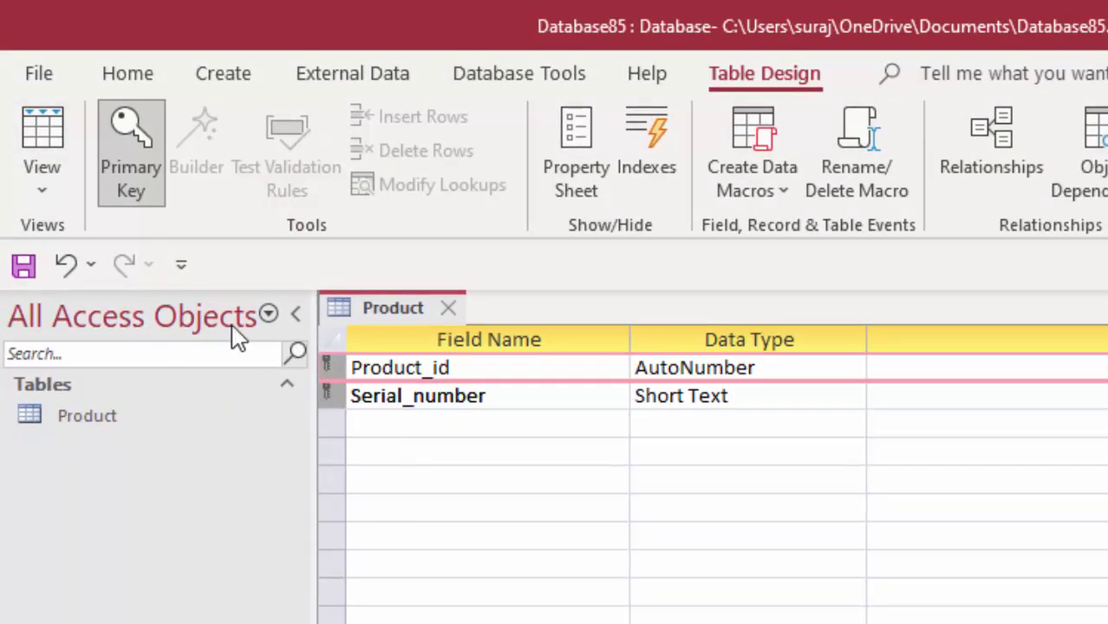
Save the table, switch to Datasheet view, and widen the Product_id and Serial_number columns
left_click(41, 135)
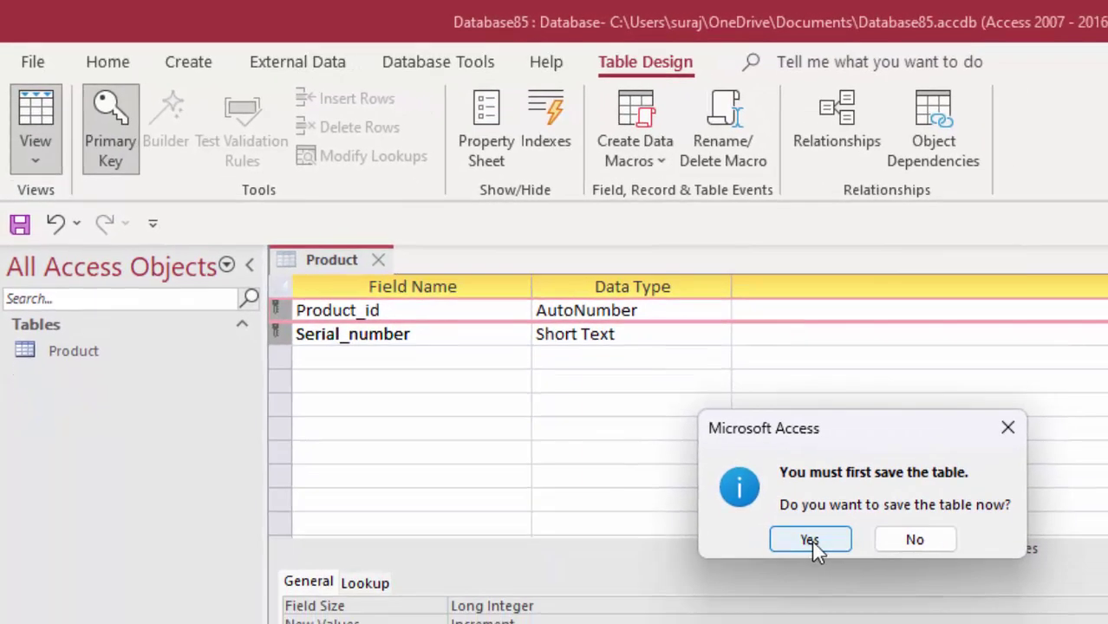
left_click(811, 543)
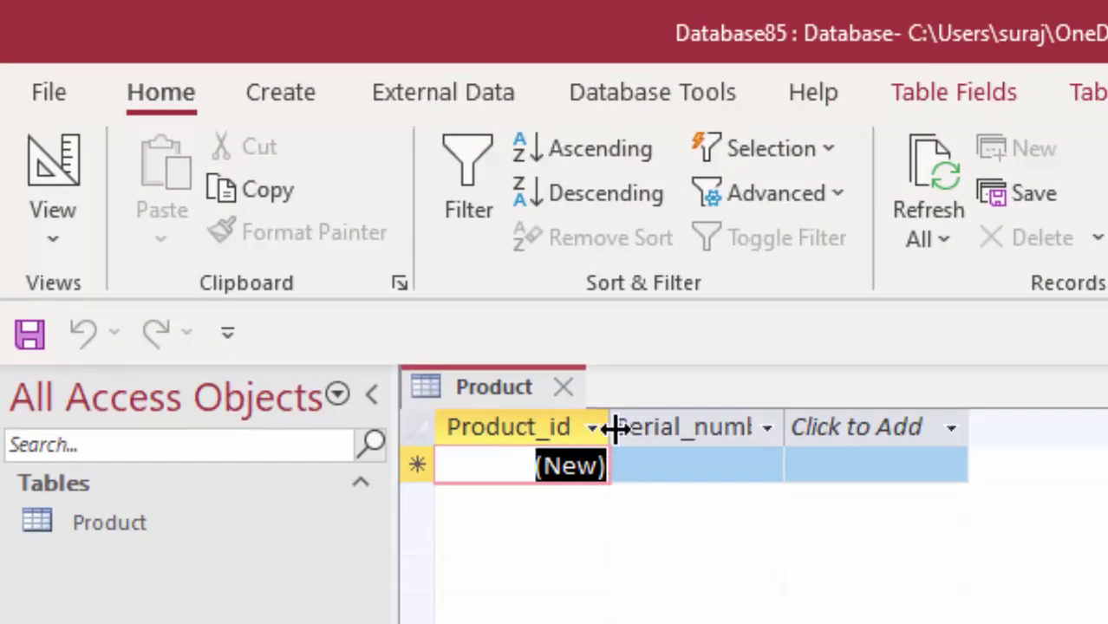
left_click_drag(603, 425, 709, 569)
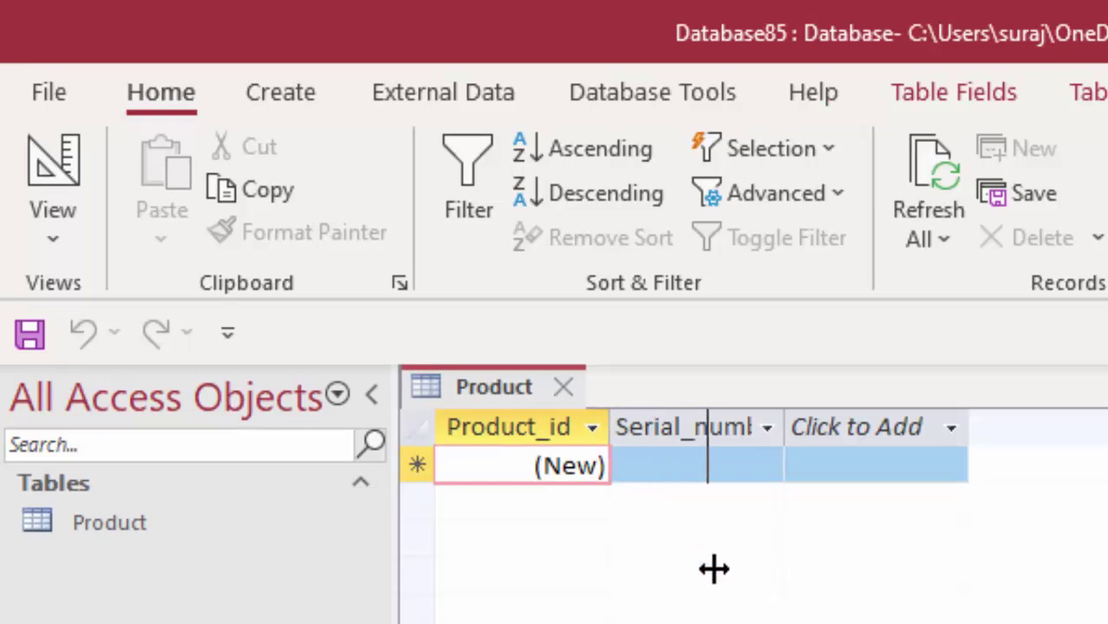
left_click_drag(884, 414, 951, 574)
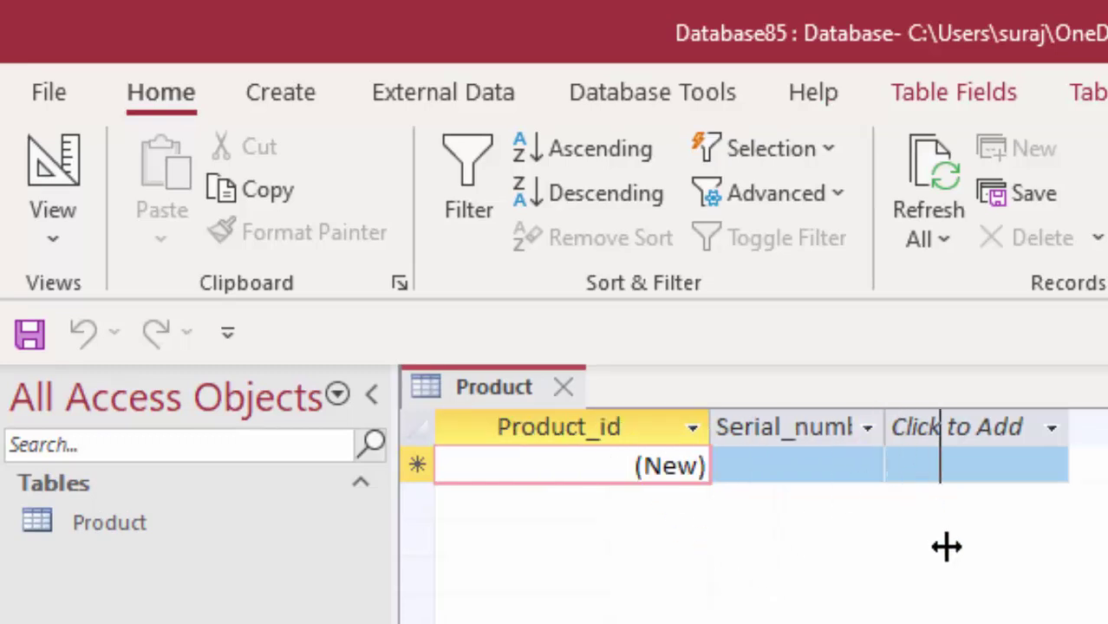
Enter three records, each with Serial_number 12
left_click(888, 466)
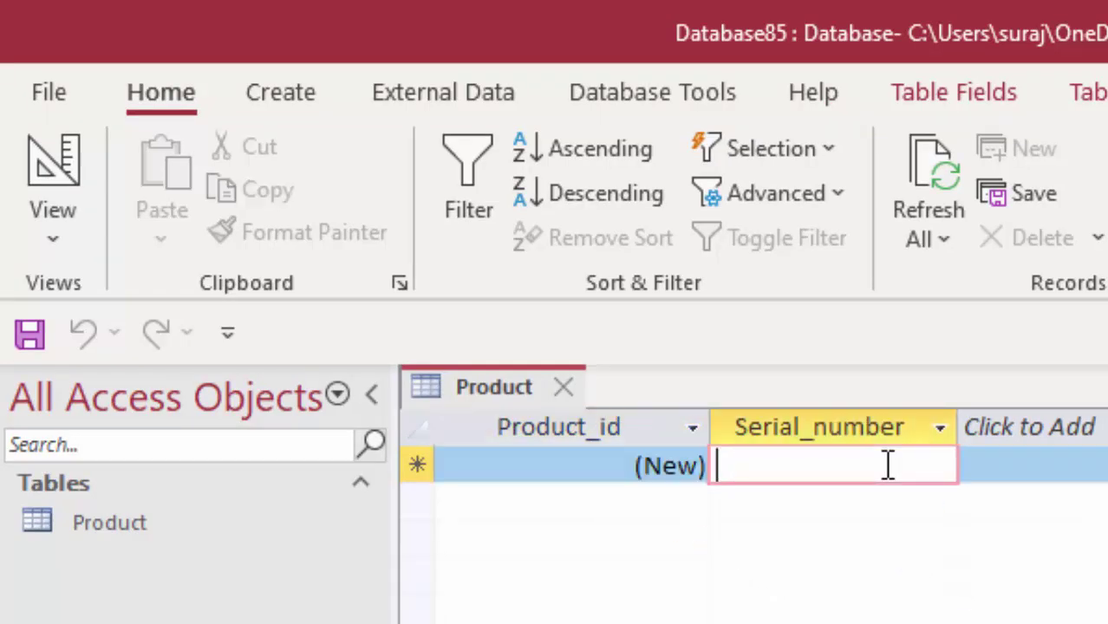
type("12")
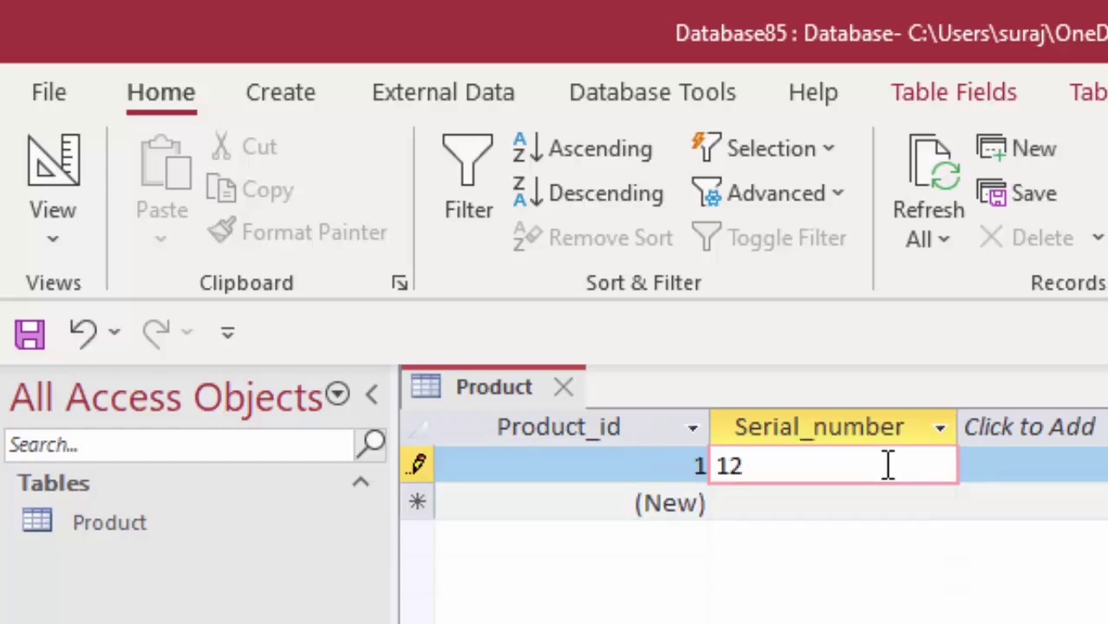
key("Return")
key("Return")
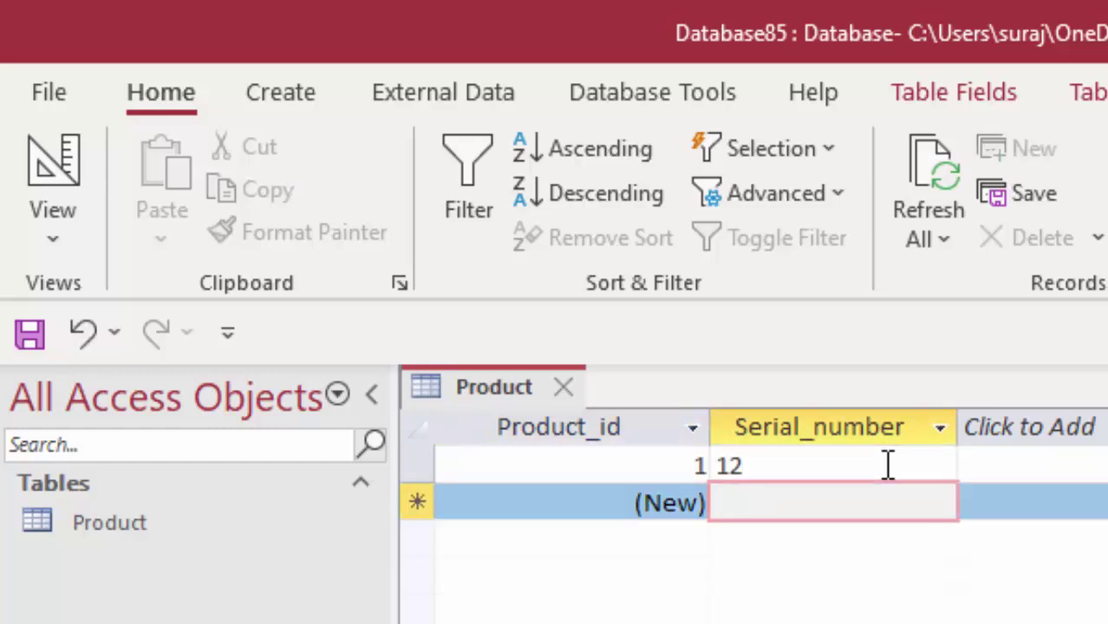
type("12")
key("Return")
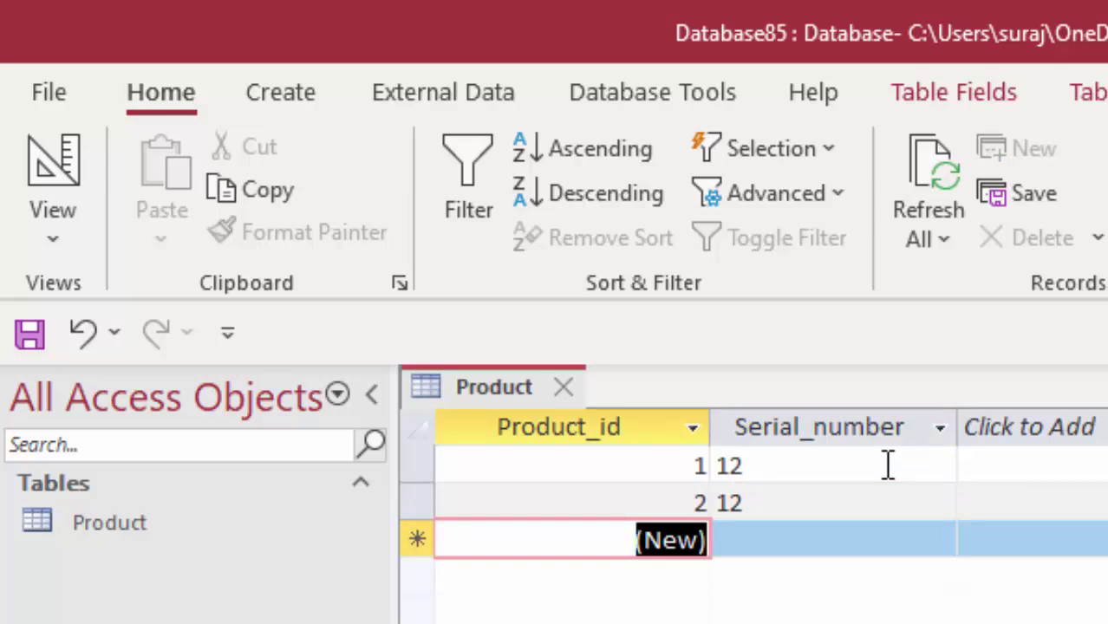
key("Return")
type("12")
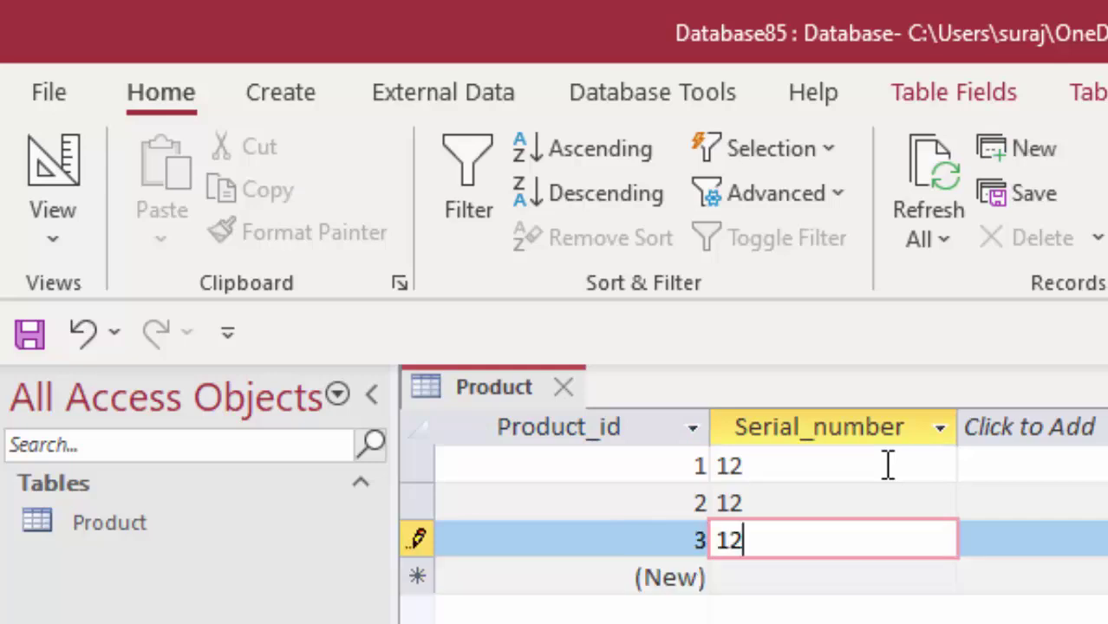
key("Return")
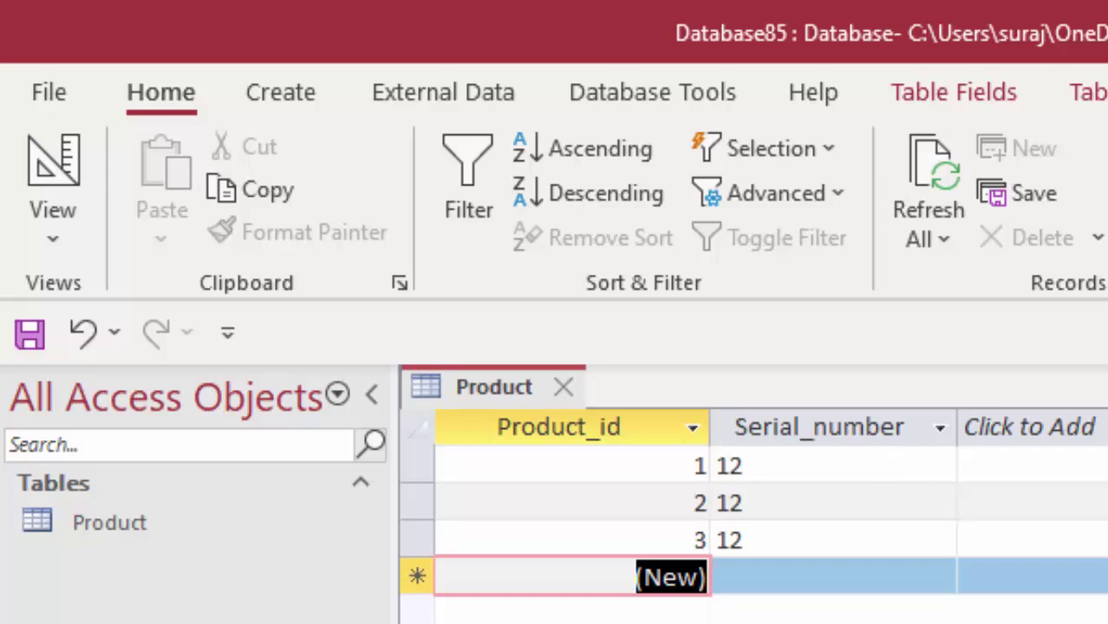
Select the Product table and open it in Design View
left_click(70, 240)
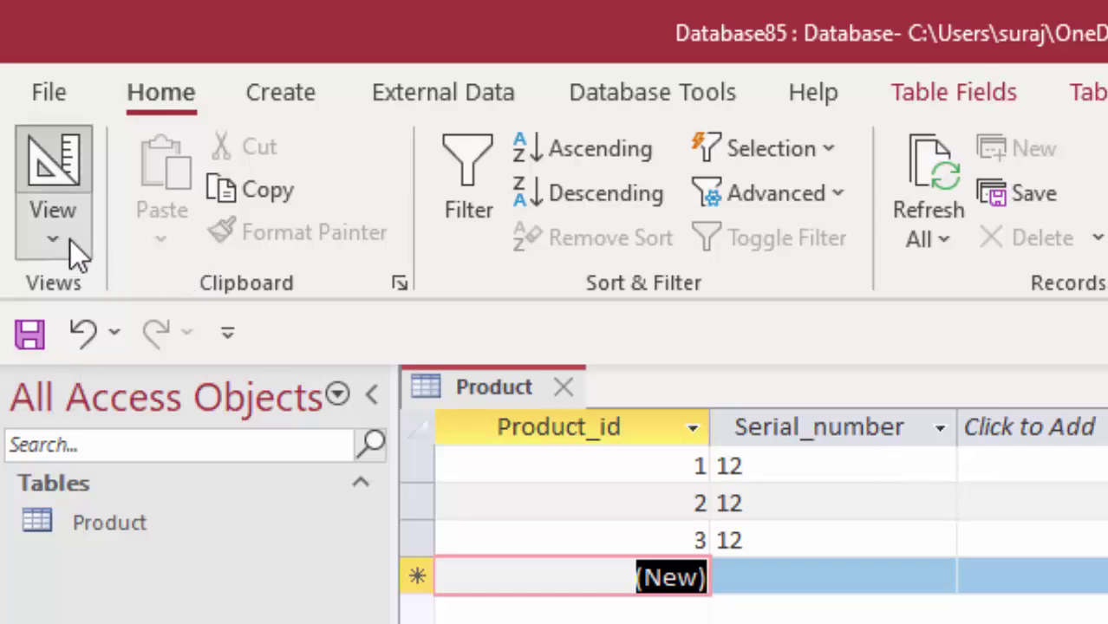
left_click(148, 525)
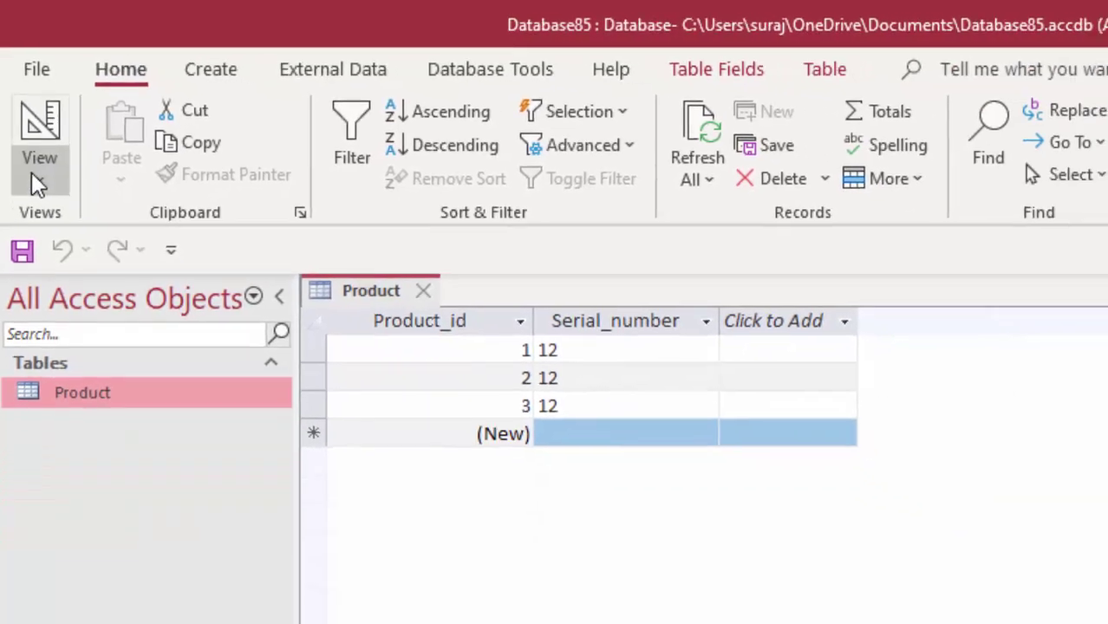
left_click(35, 178)
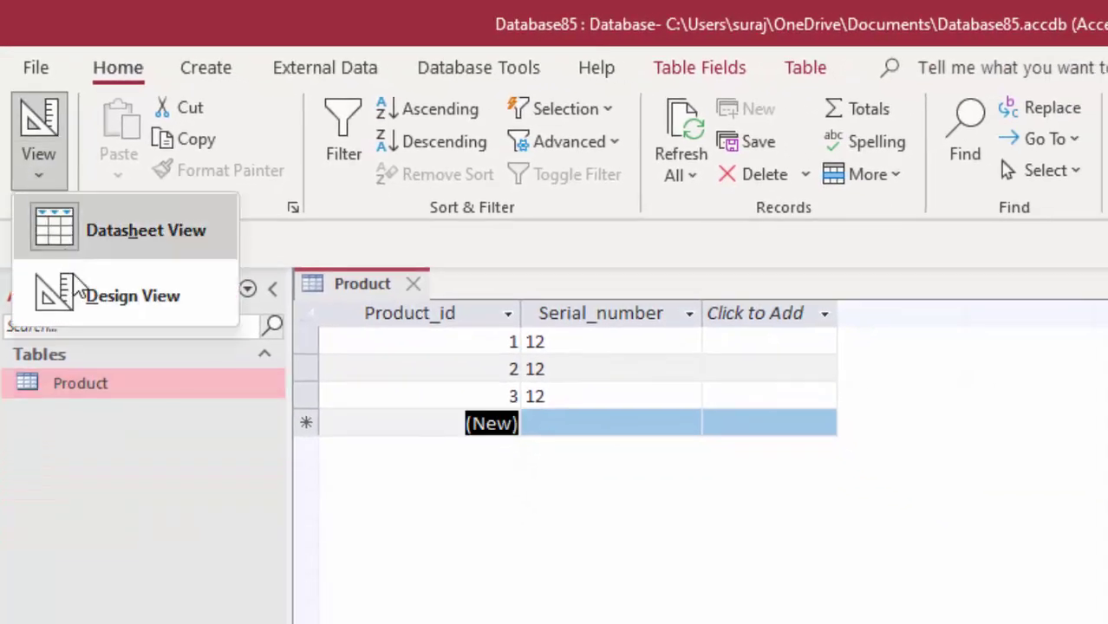
left_click(76, 292)
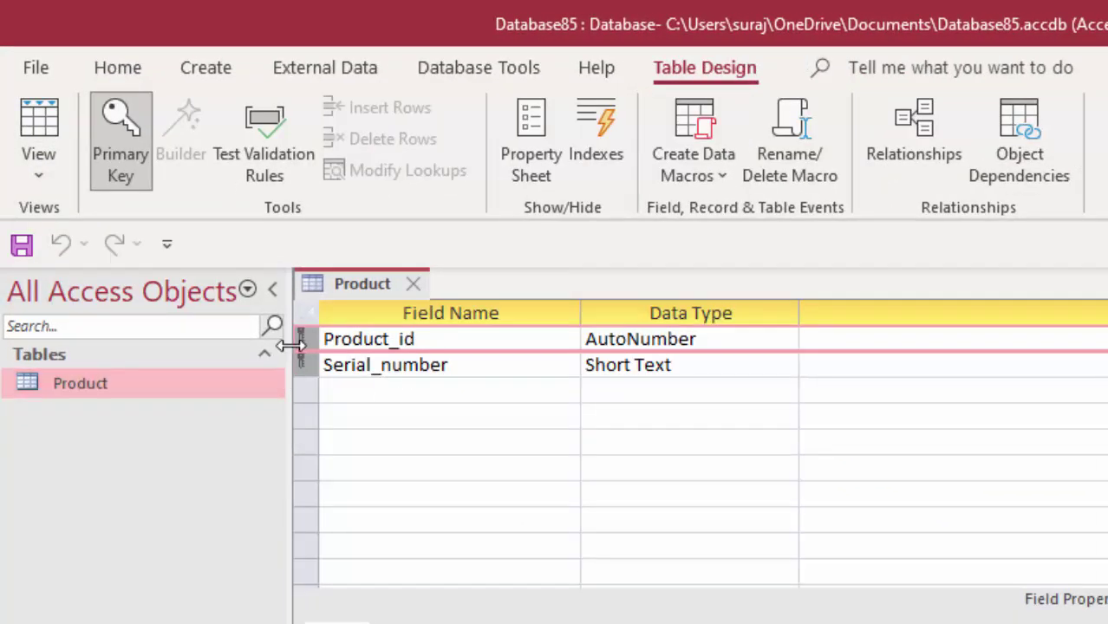
Remove Serial_number from the primary key, leaving Product_id as the sole key
right_click(302, 371)
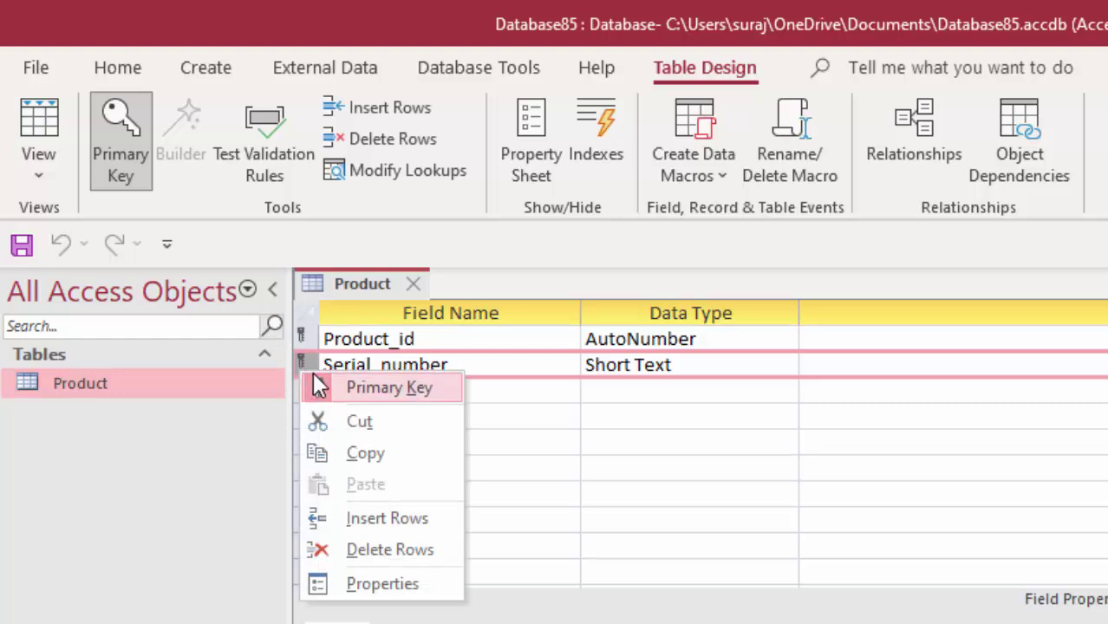
left_click(319, 387)
left_click(26, 117)
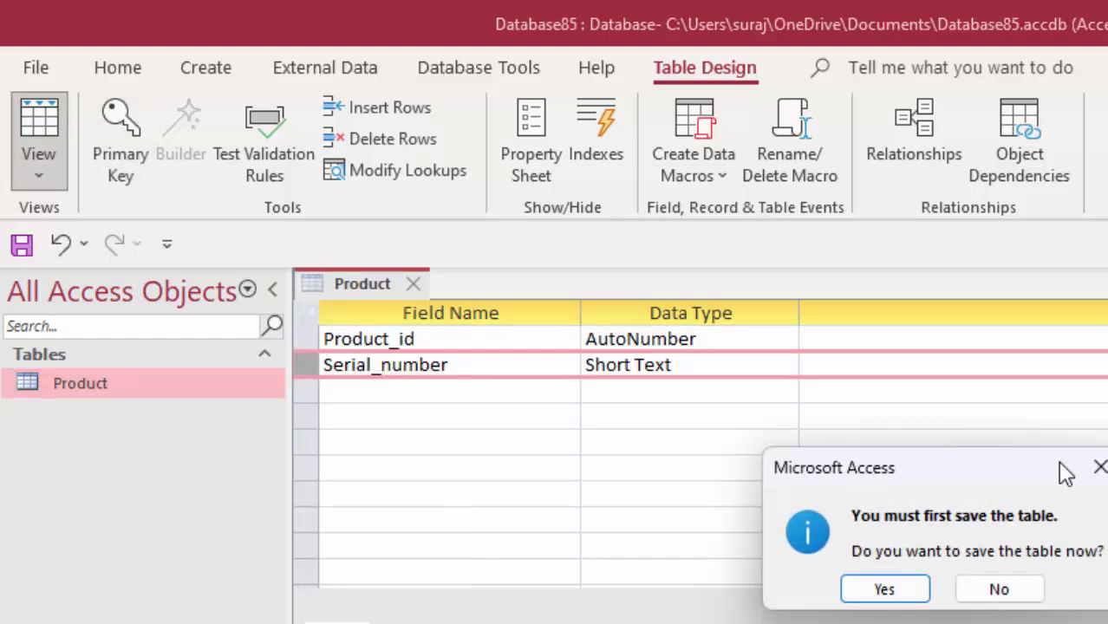
left_click(1100, 468)
right_click(313, 342)
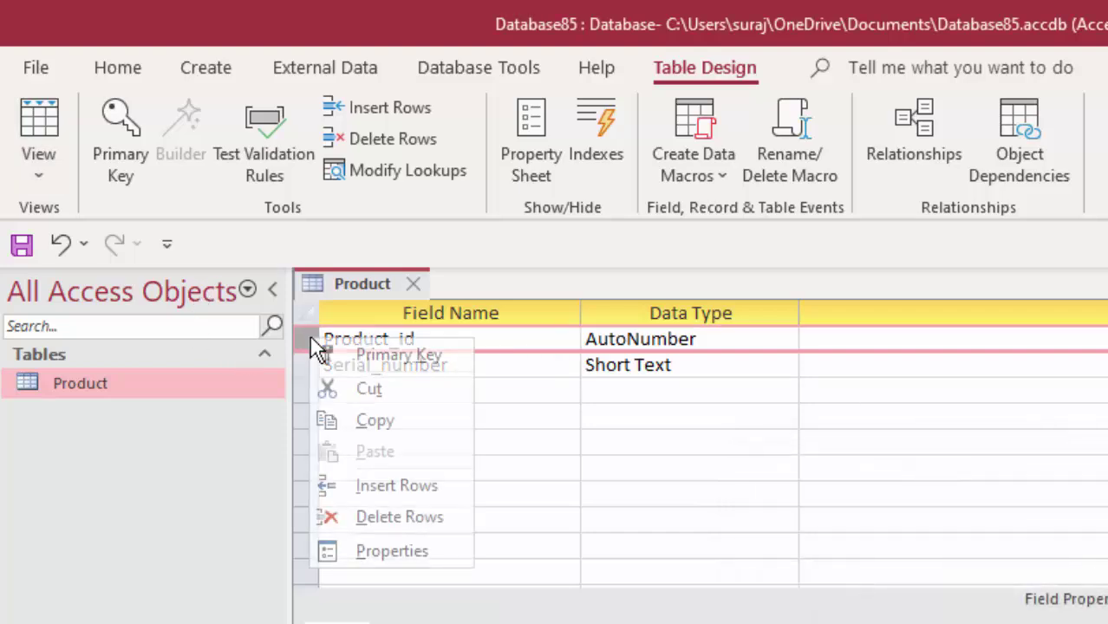
left_click(337, 356)
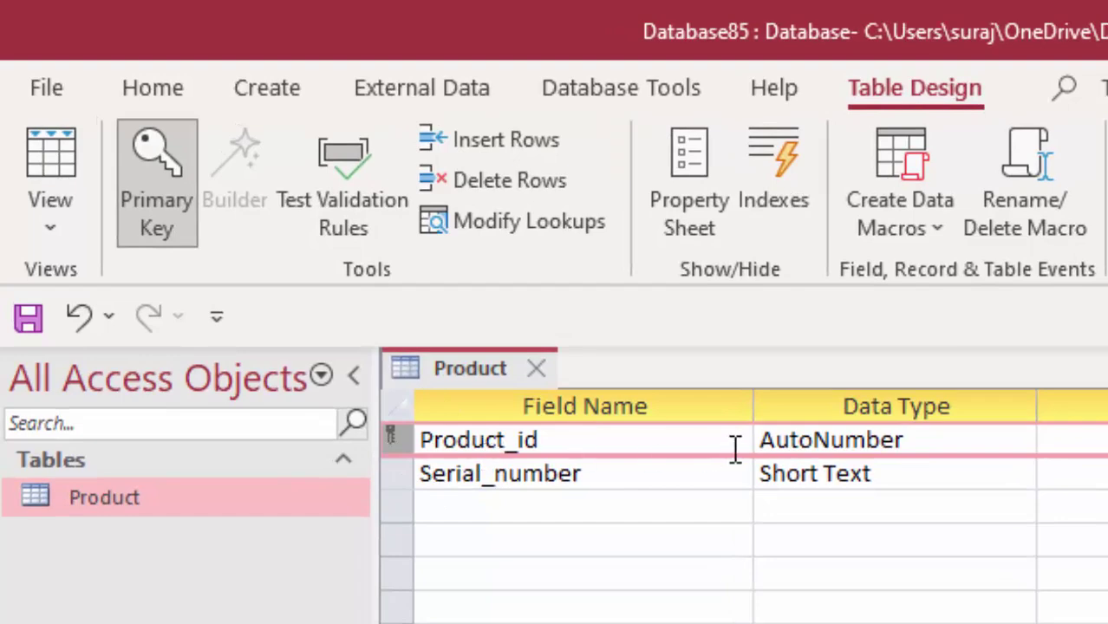
Set Product_id's data type to Short Text, save, and return to Datasheet view
left_click(932, 436)
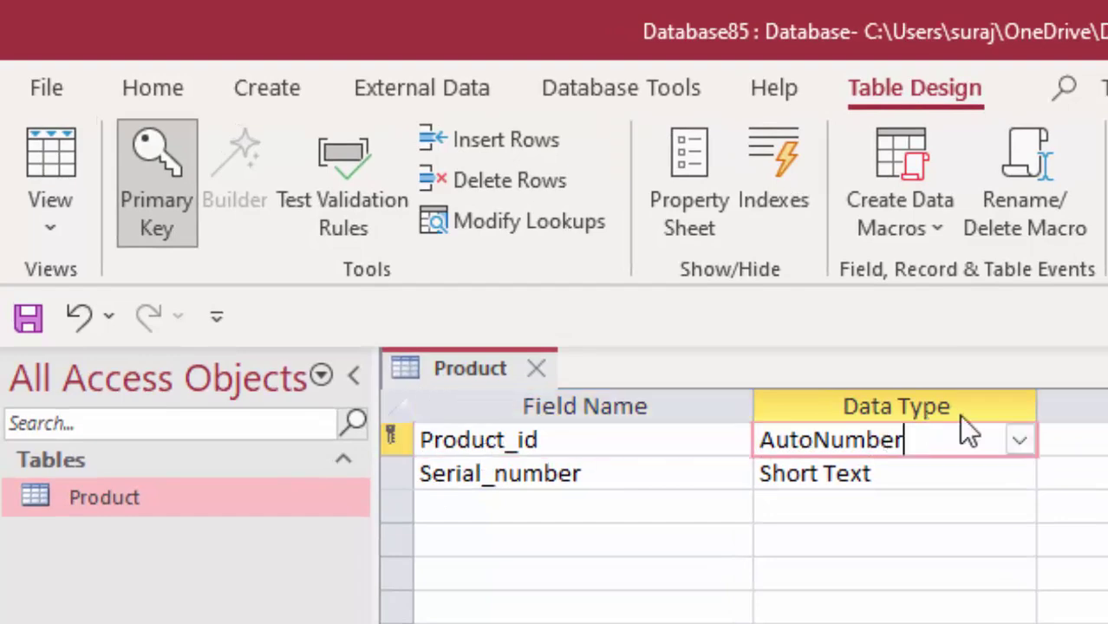
left_click(1017, 442)
key("Escape")
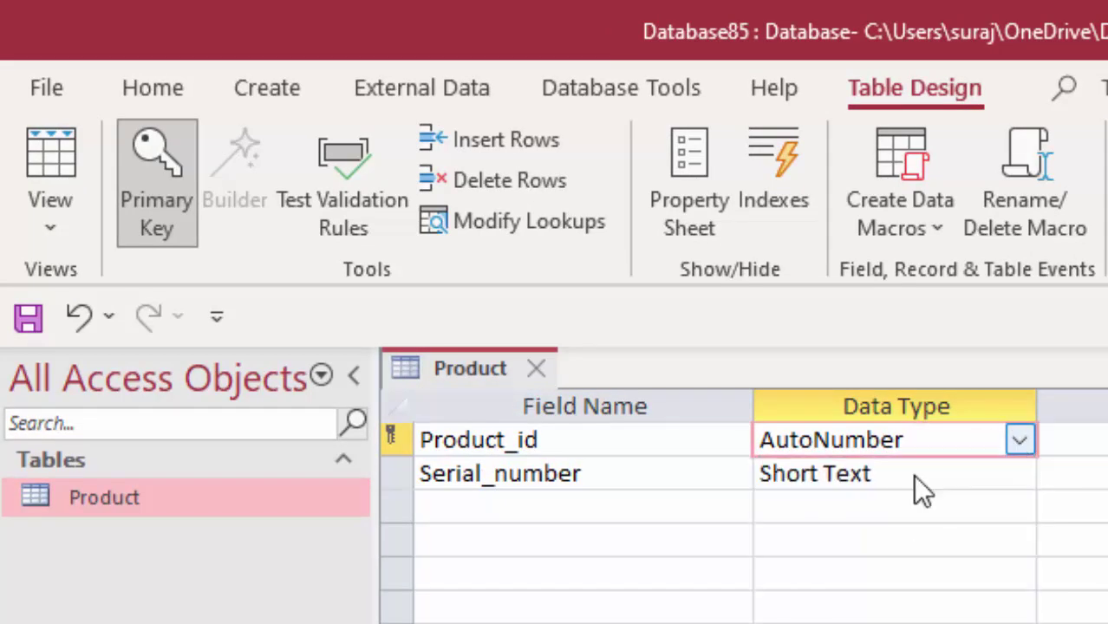
left_click(50, 169)
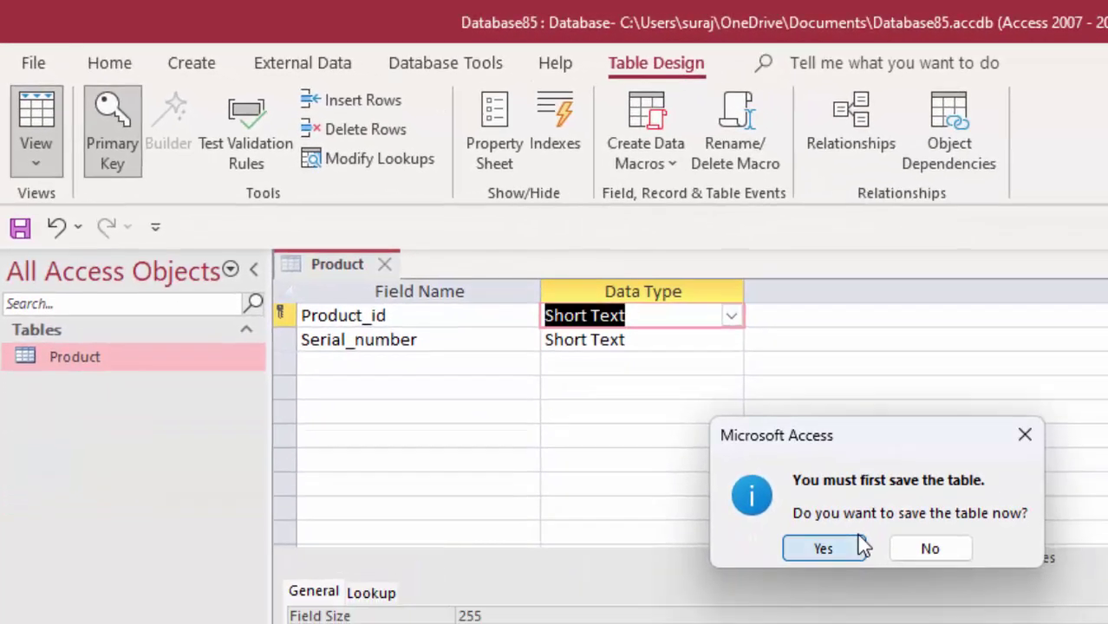
left_click(964, 612)
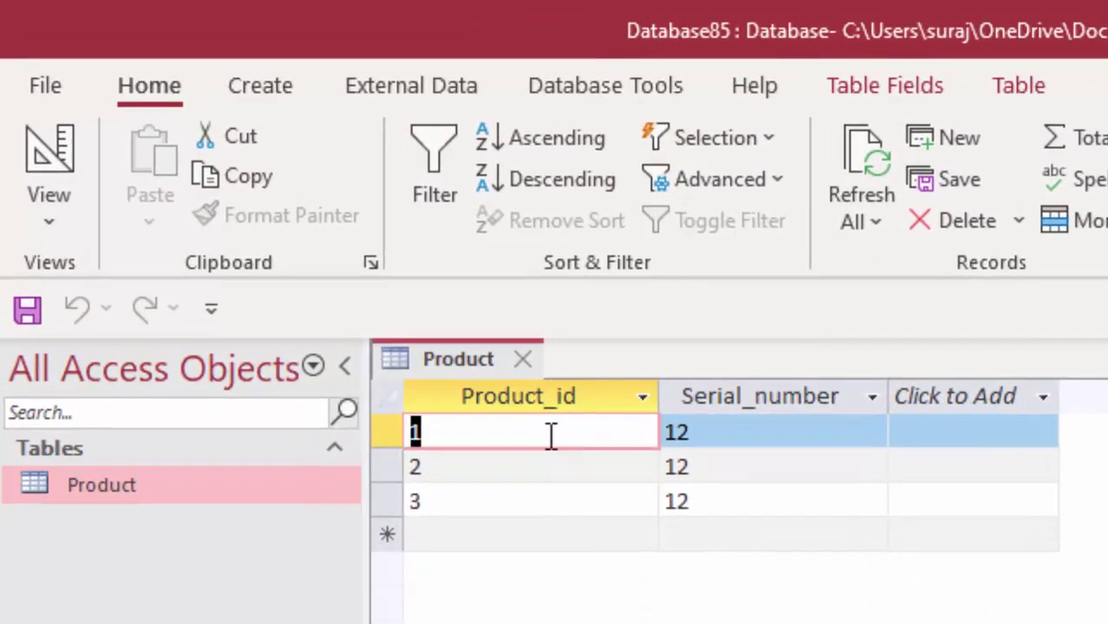
Try adding a record with Product_id 3 and Serial_number 12
left_click(503, 532)
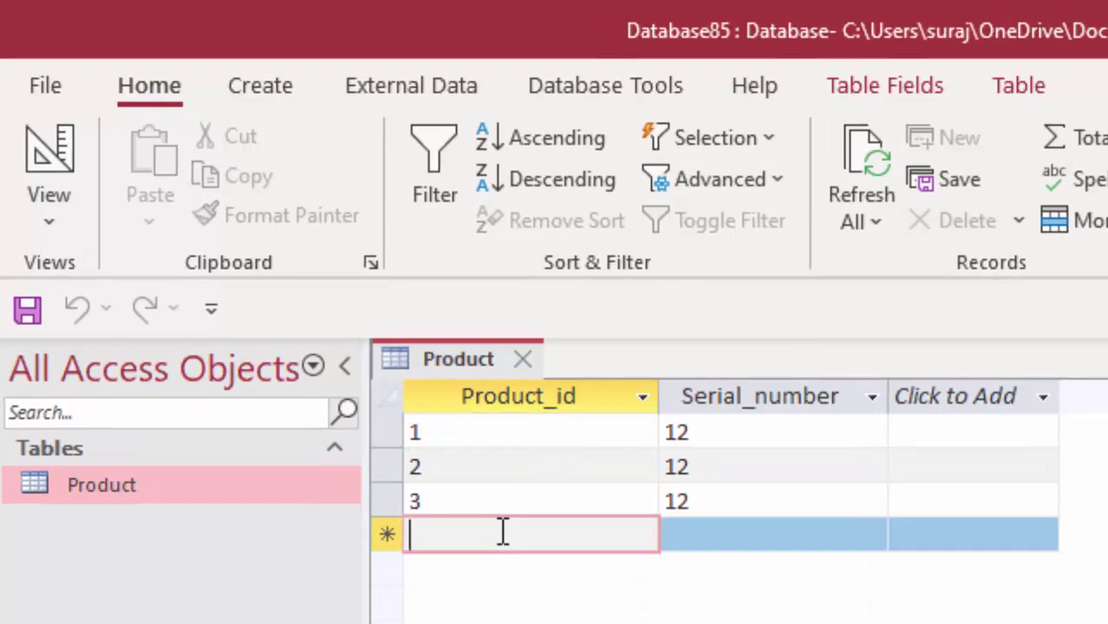
type("3")
key("Tab")
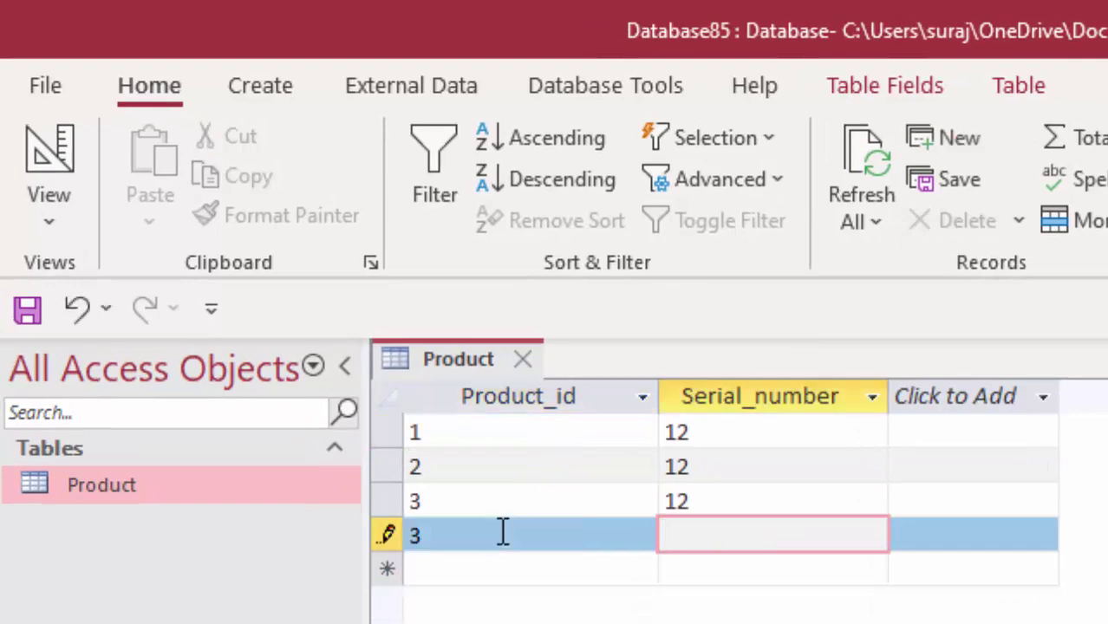
type("12")
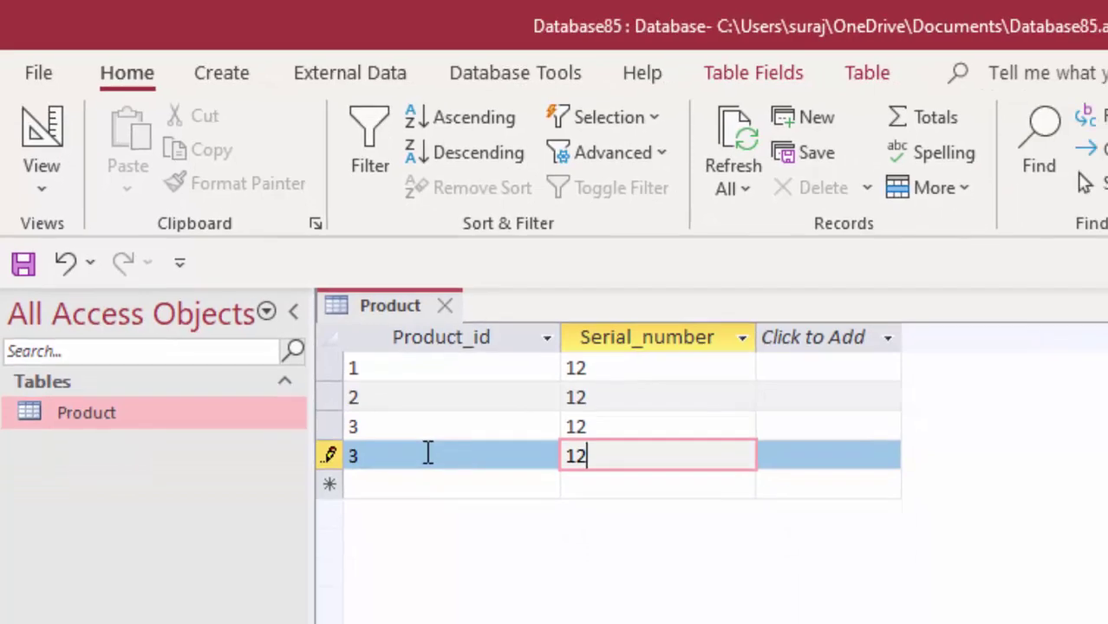
key("Return")
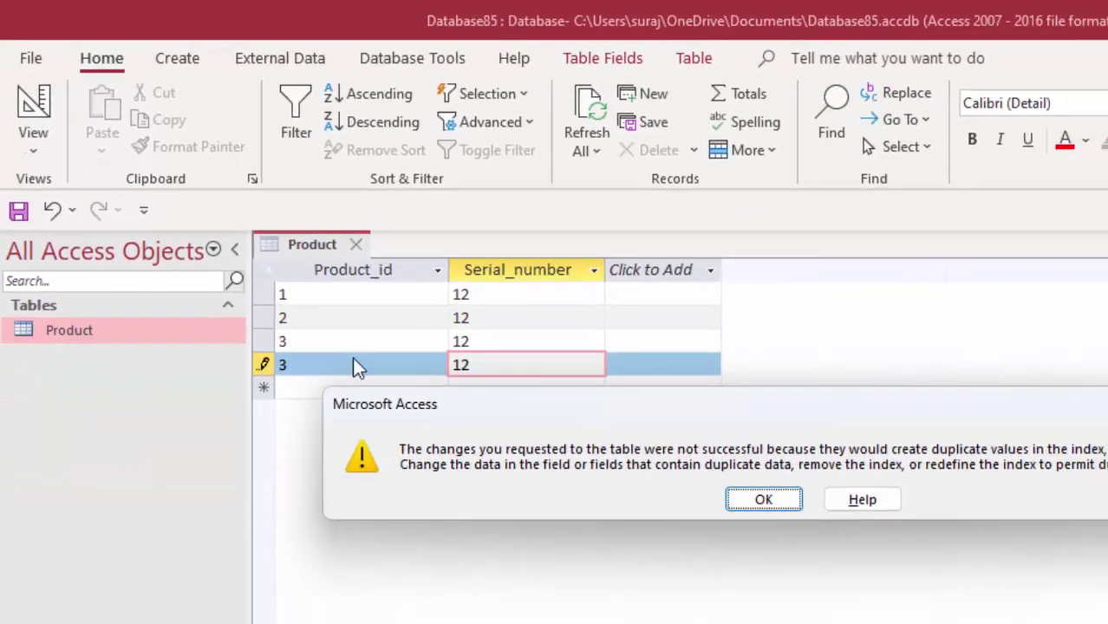
Dismiss the duplicate-values error and delete the duplicate Product_id 3
left_click(791, 500)
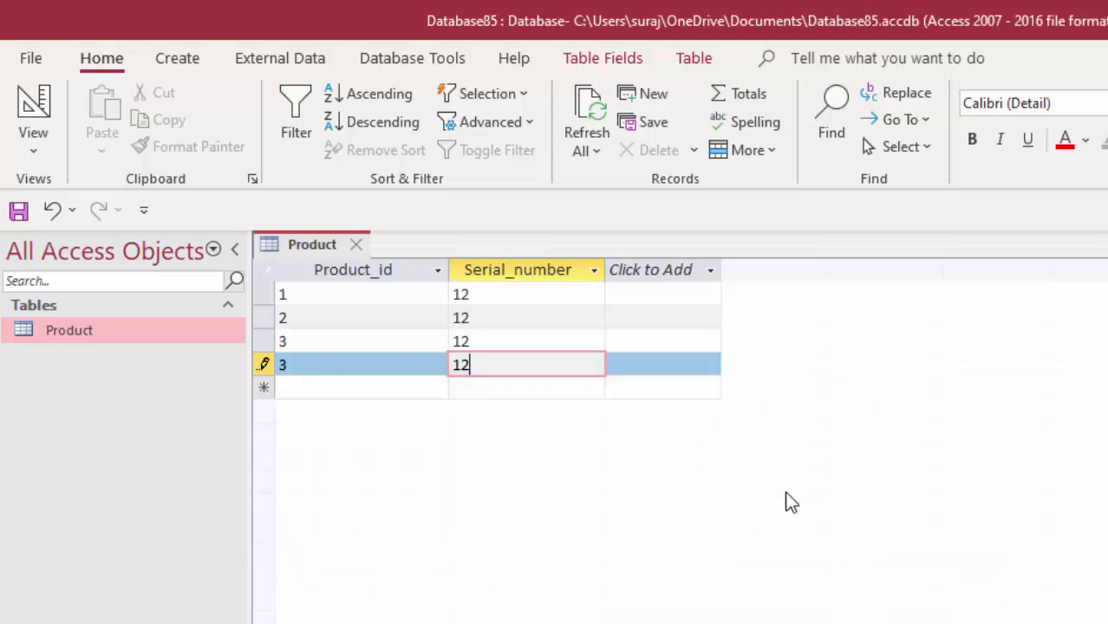
left_click(329, 390)
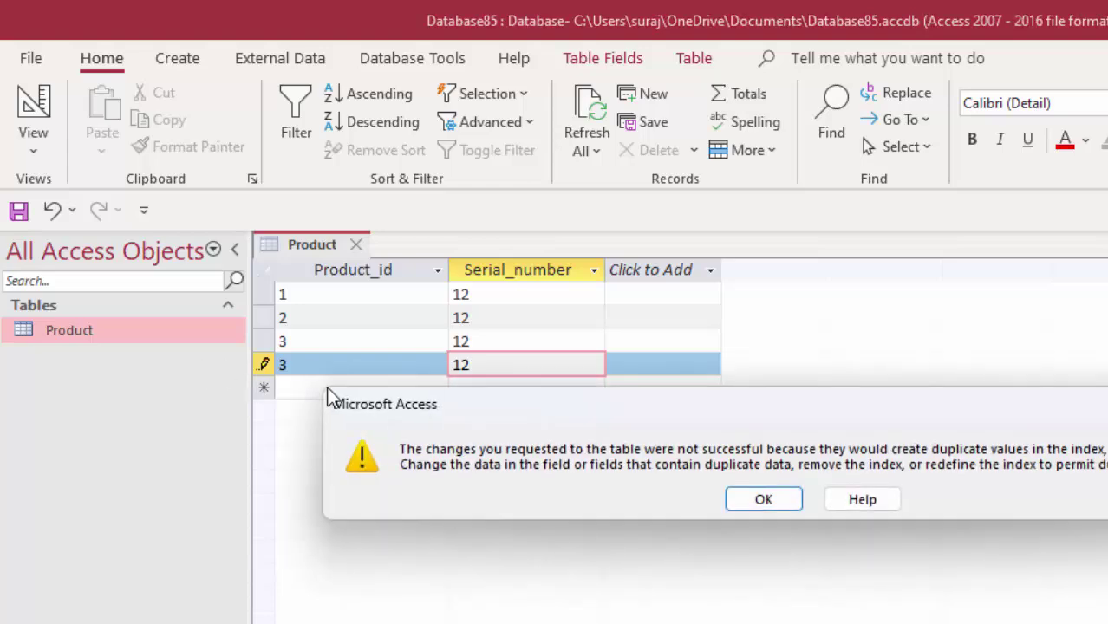
left_click(763, 499)
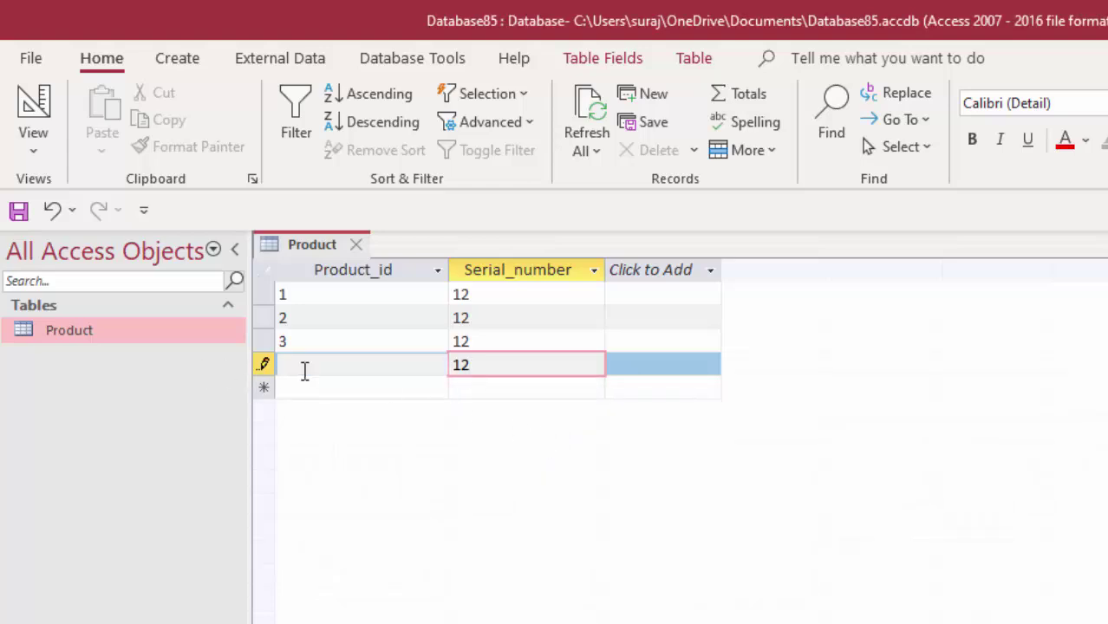
double_click(305, 371)
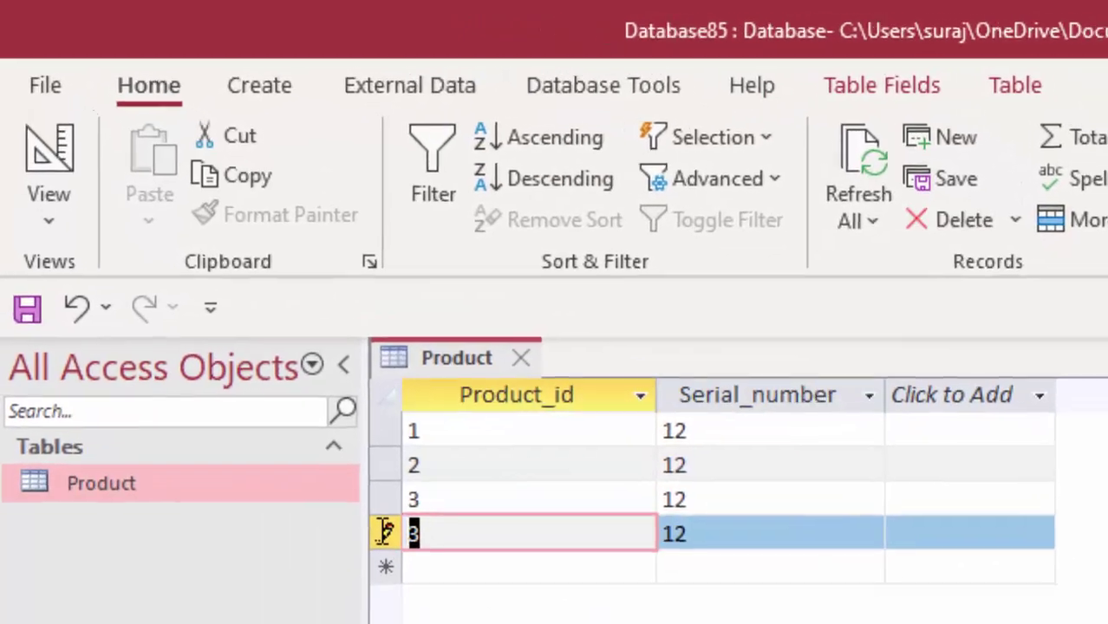
key("BackSpace")
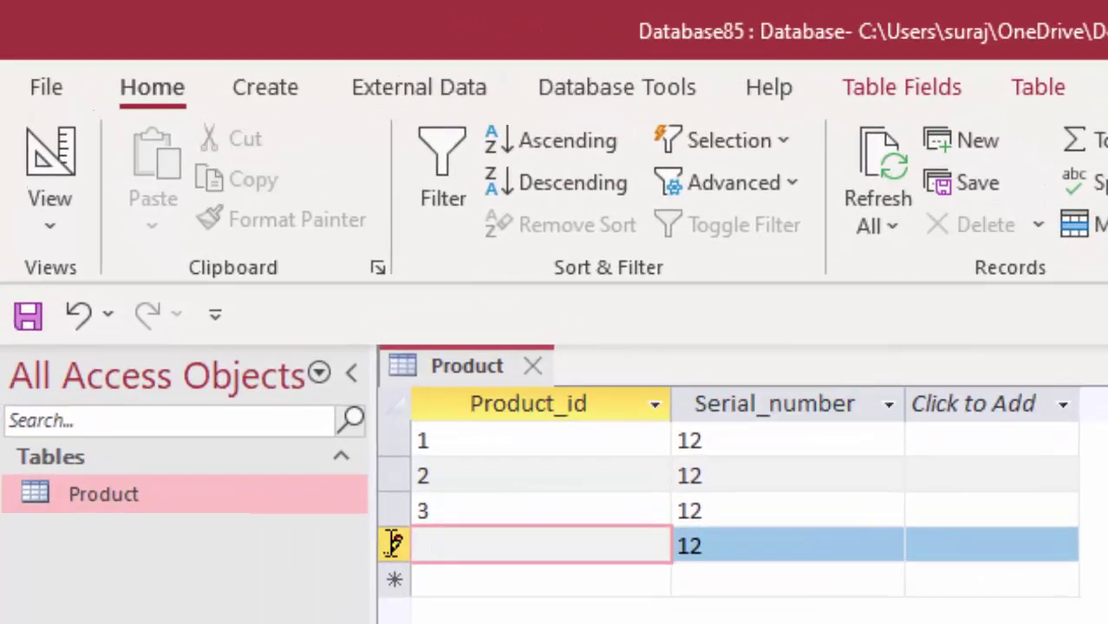